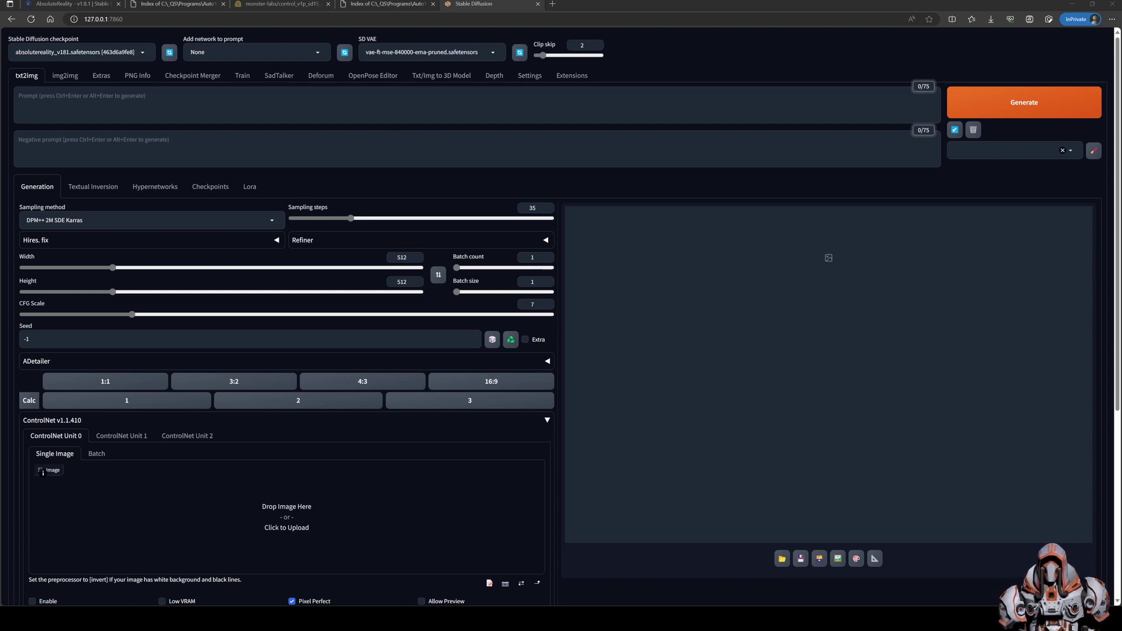
Review the AbsoluteReality checkpoint on Civitai and the local models/Stable-diffusion folder containing absolutereality_v181.
{"action": "left_click", "coordinate": [68, 4]}
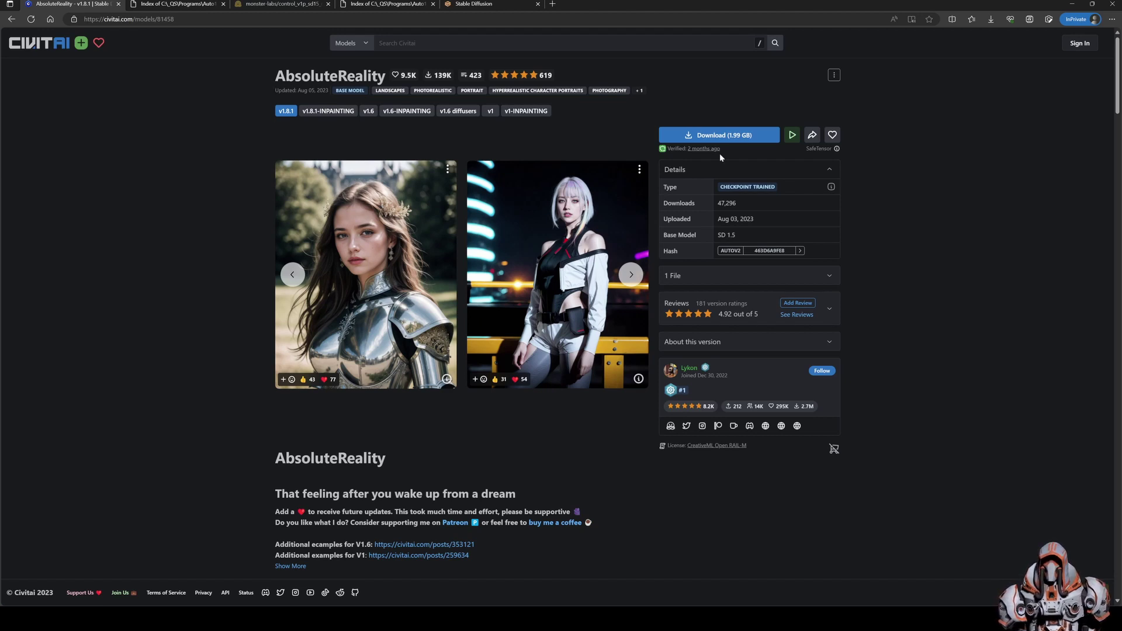
{"action": "left_click", "coordinate": [186, 6]}
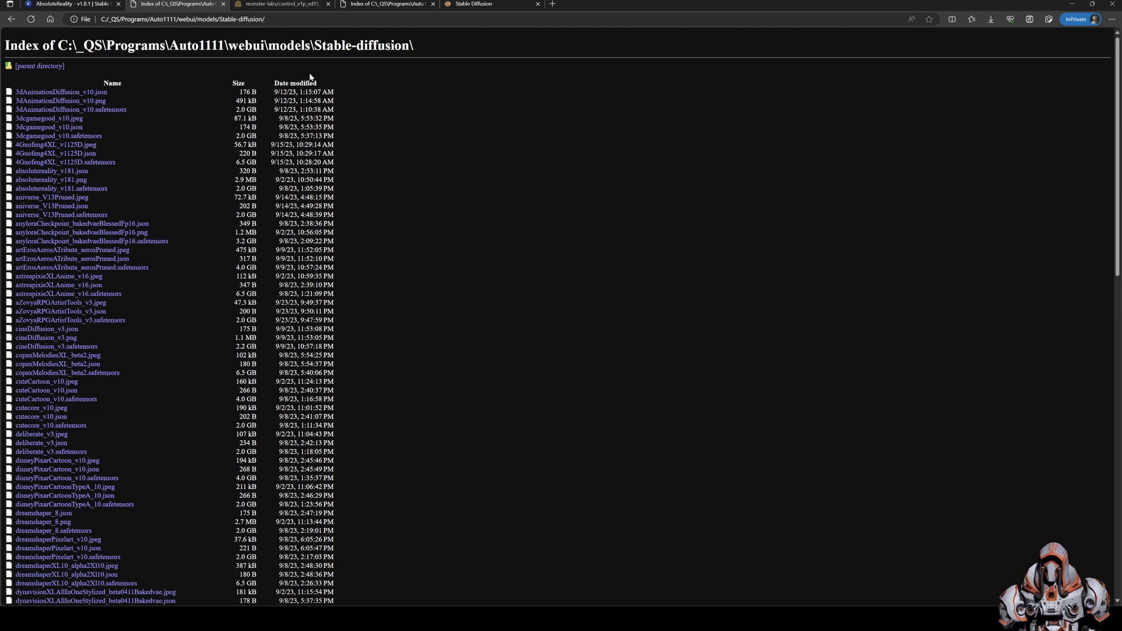
Check the QR Monster ControlNet files on Hugging Face and locally, then return to the WebUI.
{"action": "left_click", "coordinate": [292, 6]}
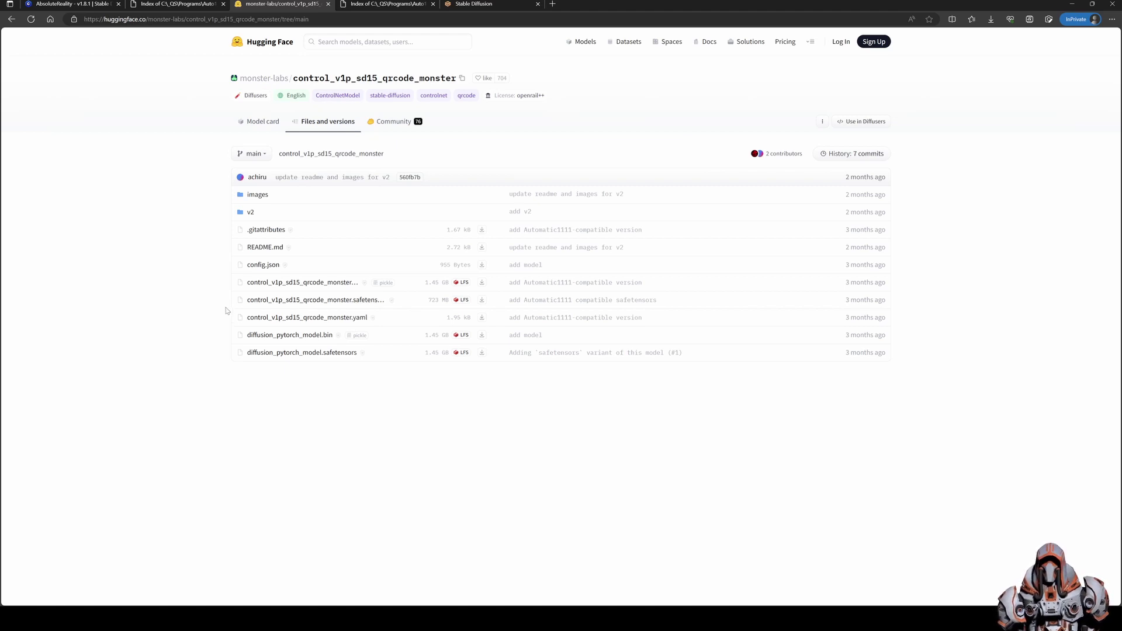
{"action": "left_click", "coordinate": [380, 6]}
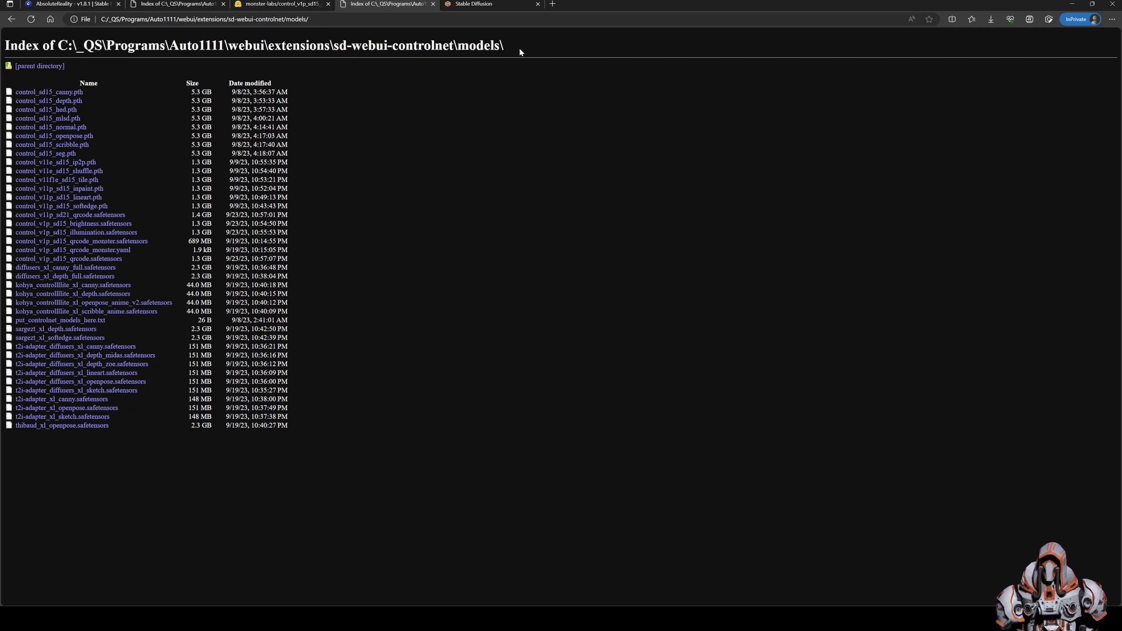
{"action": "left_click", "coordinate": [470, 5]}
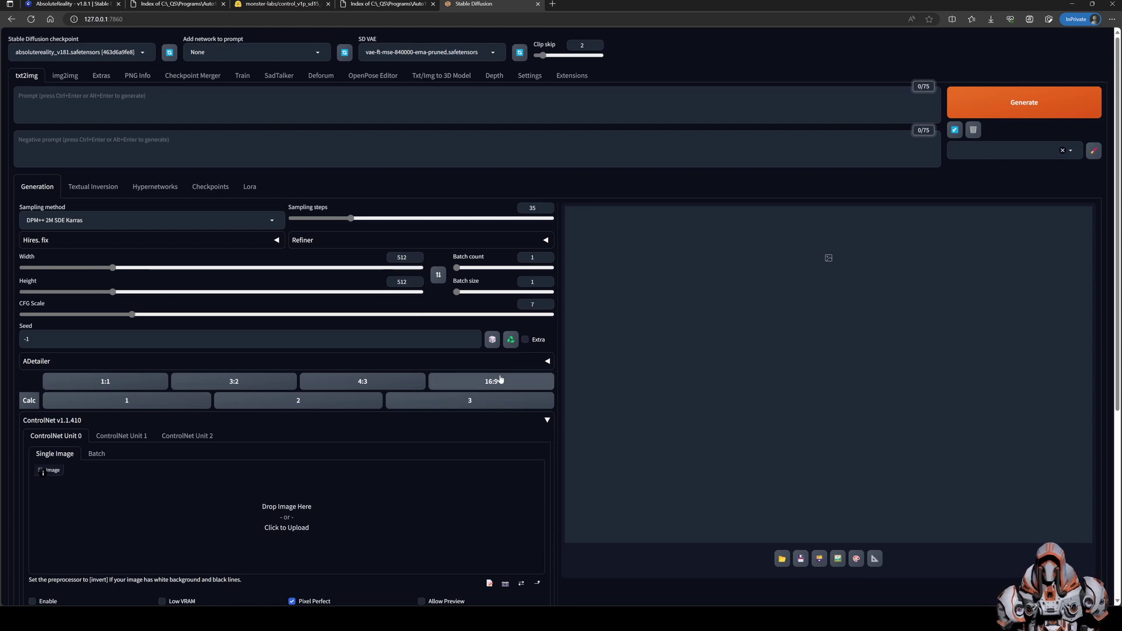
{"action": "scroll", "coordinate": [496, 381], "scroll_direction": "down", "scroll_amount": 2}
{"action": "scroll", "coordinate": [272, 414], "scroll_direction": "down", "scroll_amount": 3}
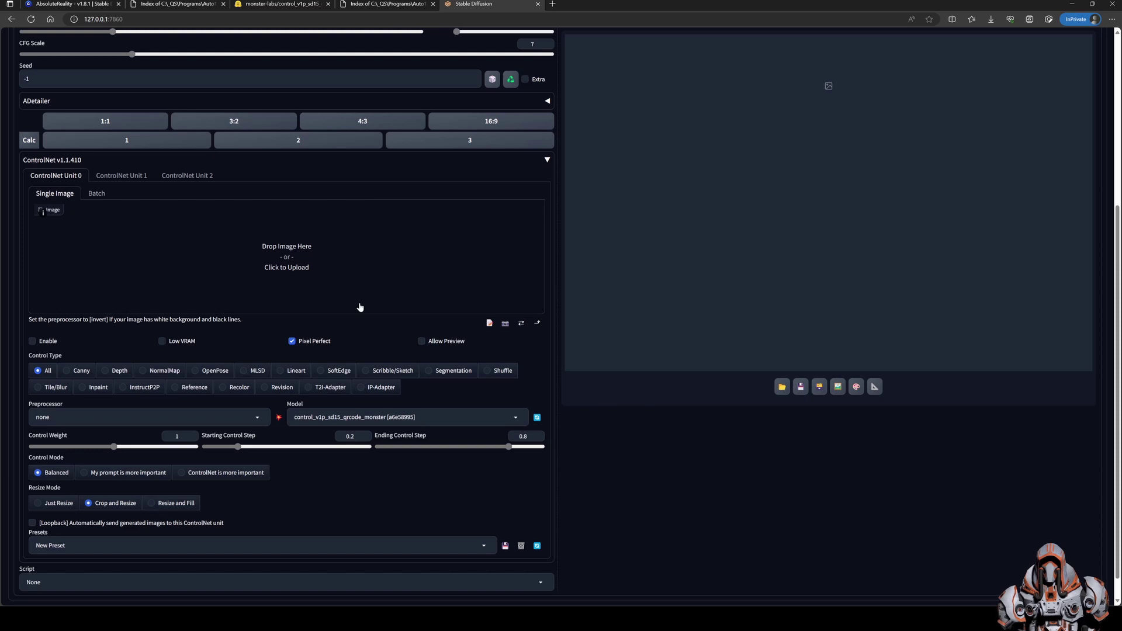
{"action": "scroll", "coordinate": [360, 307], "scroll_direction": "up", "scroll_amount": 2}
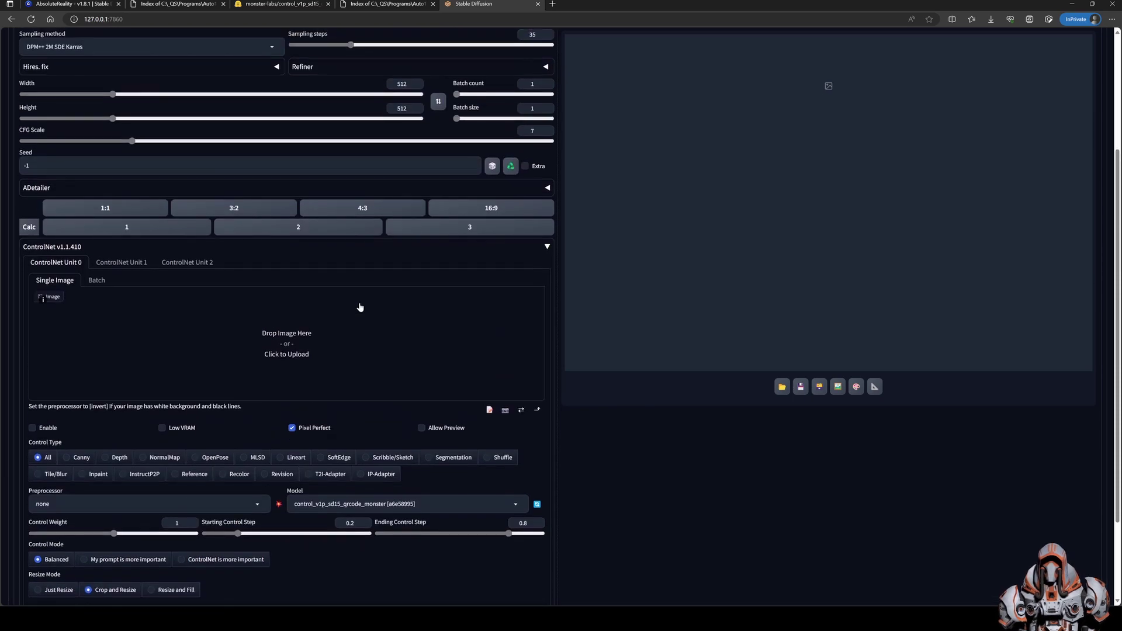
{"action": "scroll", "coordinate": [380, 354], "scroll_direction": "up", "scroll_amount": 3}
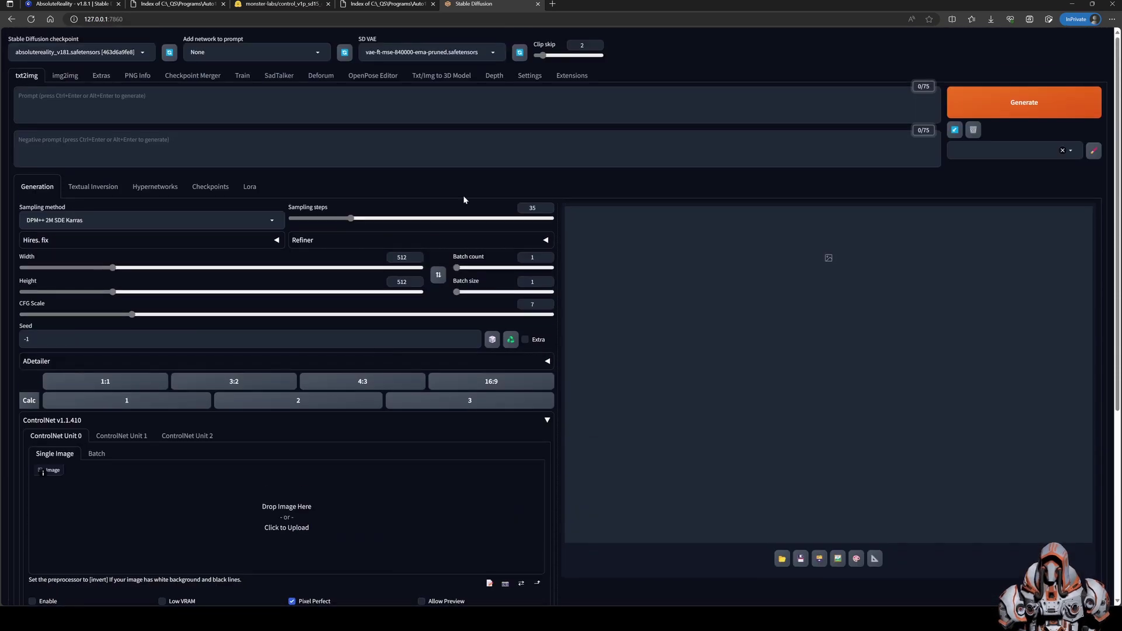
Generate an image from the prompt 'photo of a lion face'.
{"action": "left_click", "coordinate": [128, 121]}
{"action": "type", "text": "photo of a lion face"}
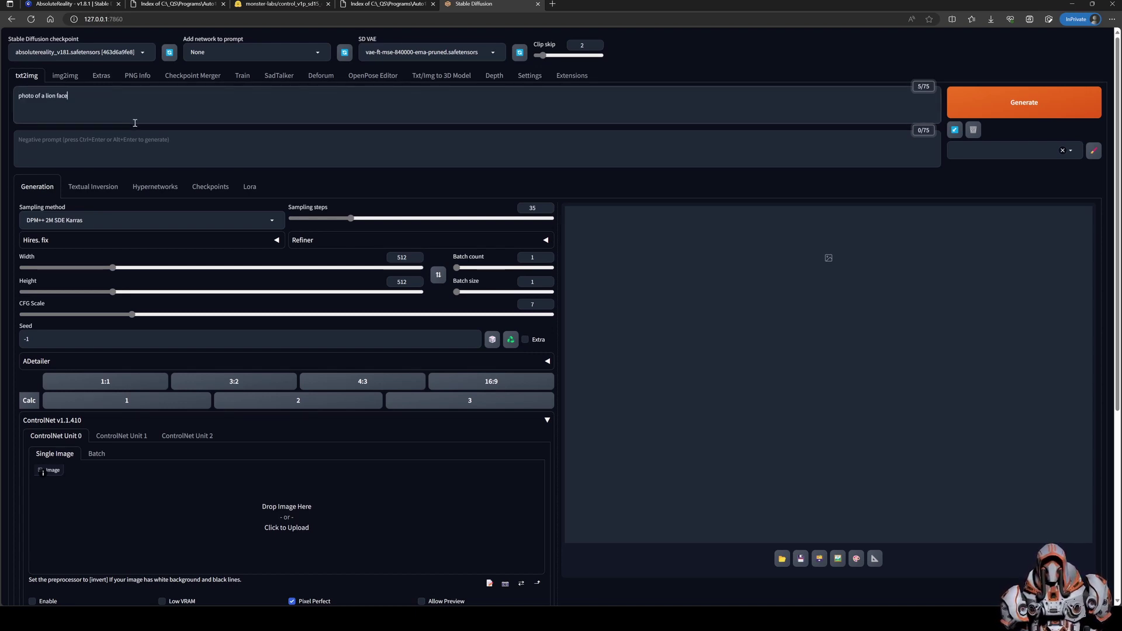
{"action": "left_click", "coordinate": [958, 104]}
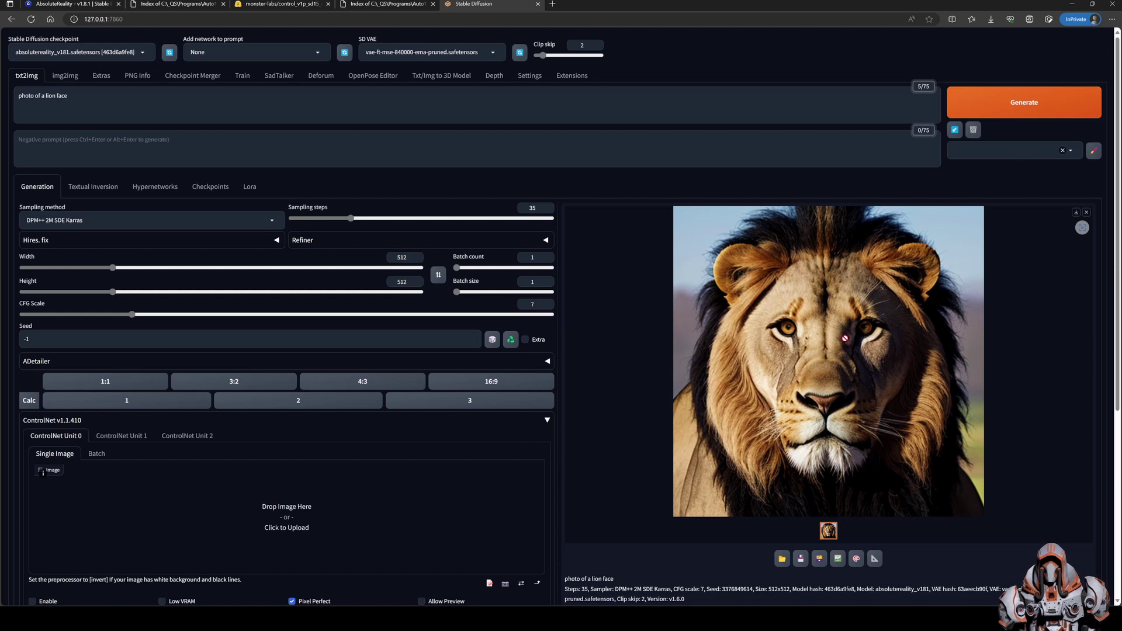
Load the lion image into ControlNet Unit 0, enable it and set control weight to 2.
{"action": "left_click_drag", "start_coordinate": [292, 512], "coordinate": [291, 512]}
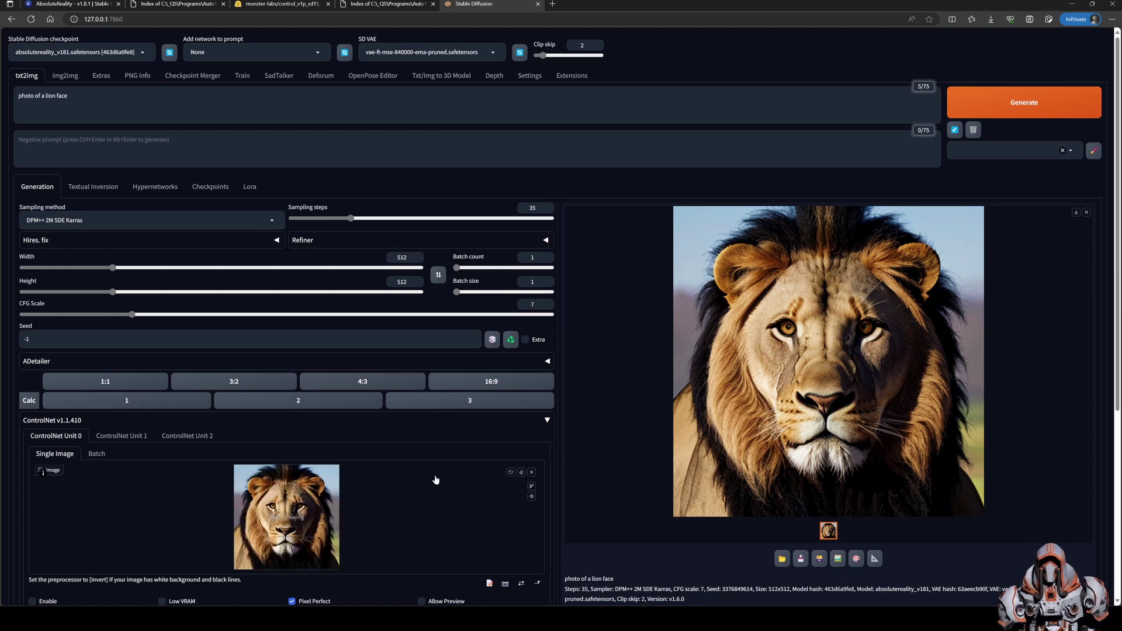
{"action": "scroll", "coordinate": [440, 472], "scroll_direction": "down", "scroll_amount": 3}
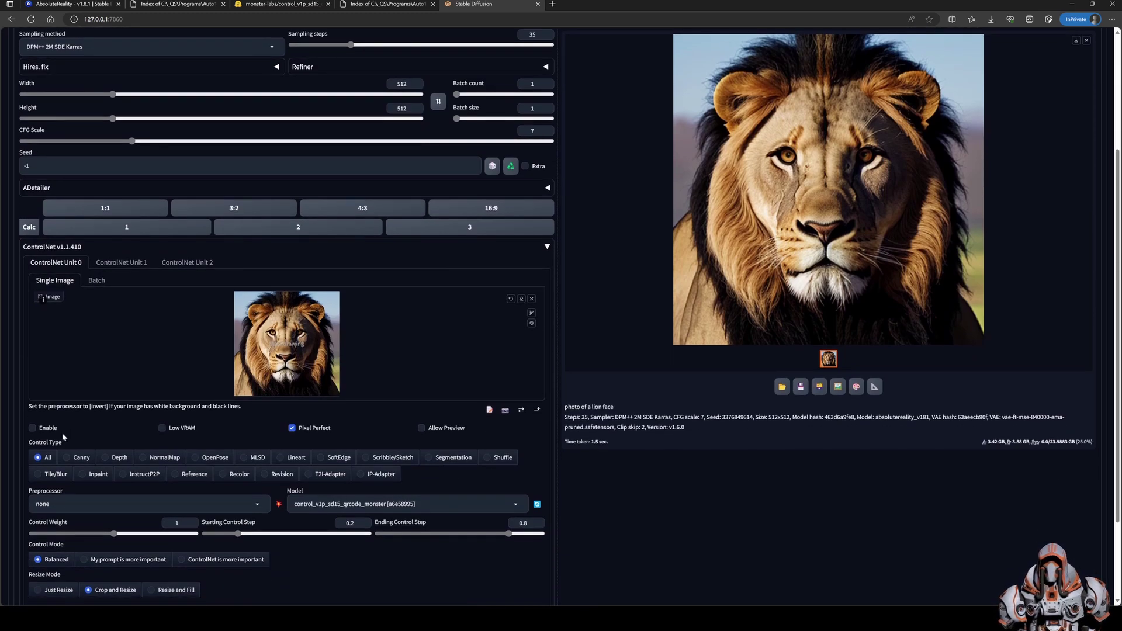
{"action": "left_click", "coordinate": [45, 432]}
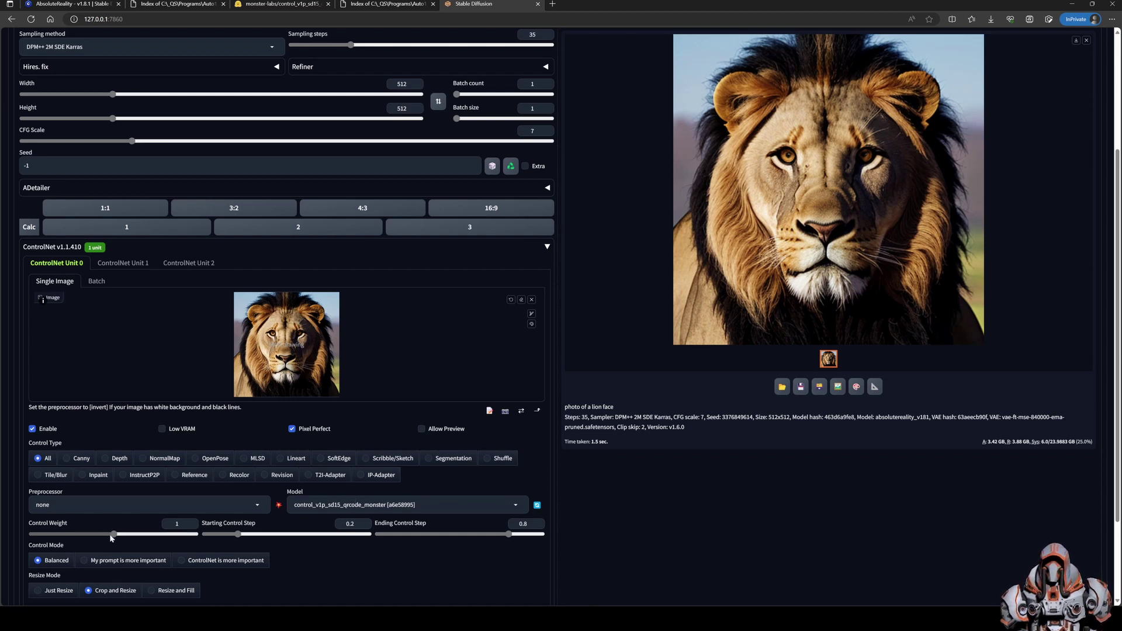
{"action": "left_click_drag", "start_coordinate": [113, 535], "coordinate": [195, 535]}
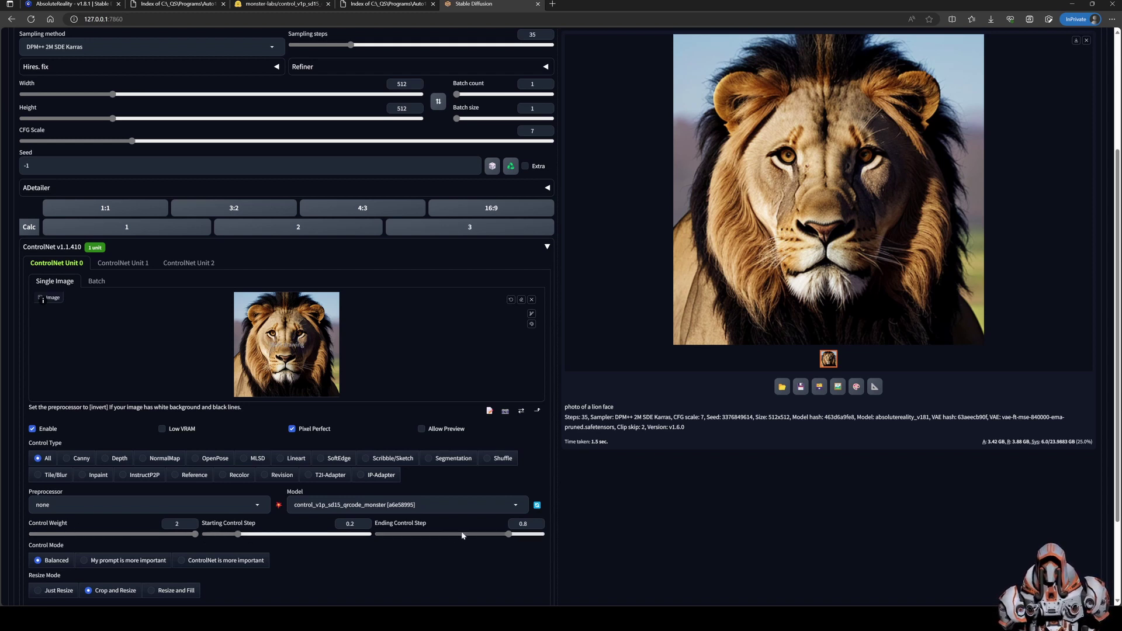
{"action": "scroll", "coordinate": [412, 550], "scroll_direction": "up", "scroll_amount": 5}
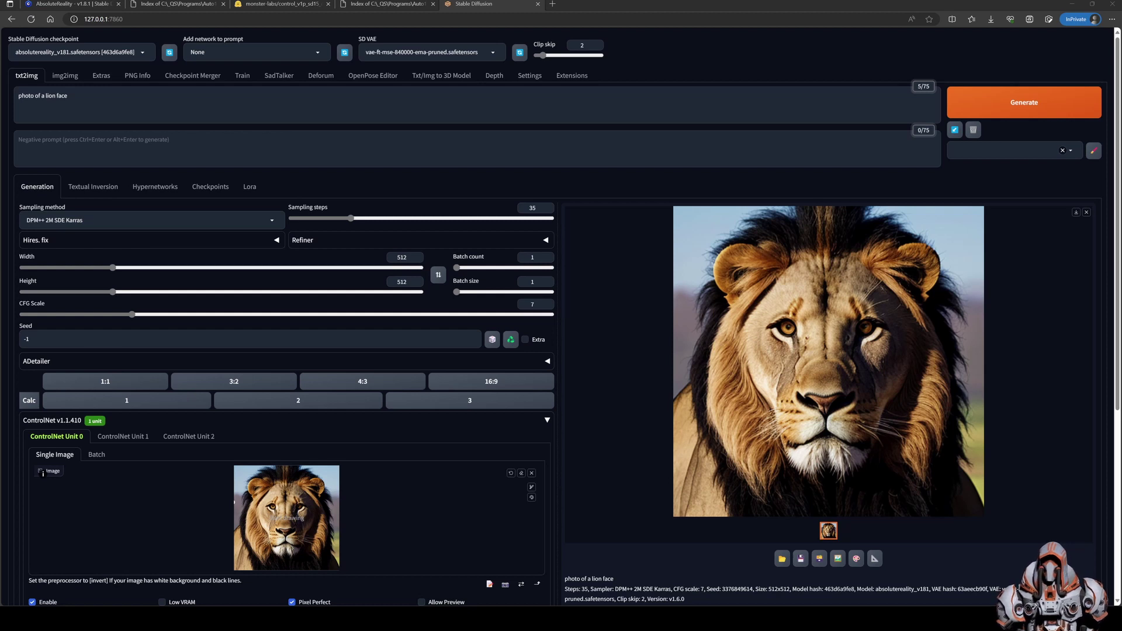
Replace the prompt with 'birds eye view, forest' and generate the lion-shaped aerial forest.
{"action": "left_click", "coordinate": [148, 102]}
{"action": "key", "text": "ctrl+a"}
{"action": "type", "text": "birds eye view, forest"}
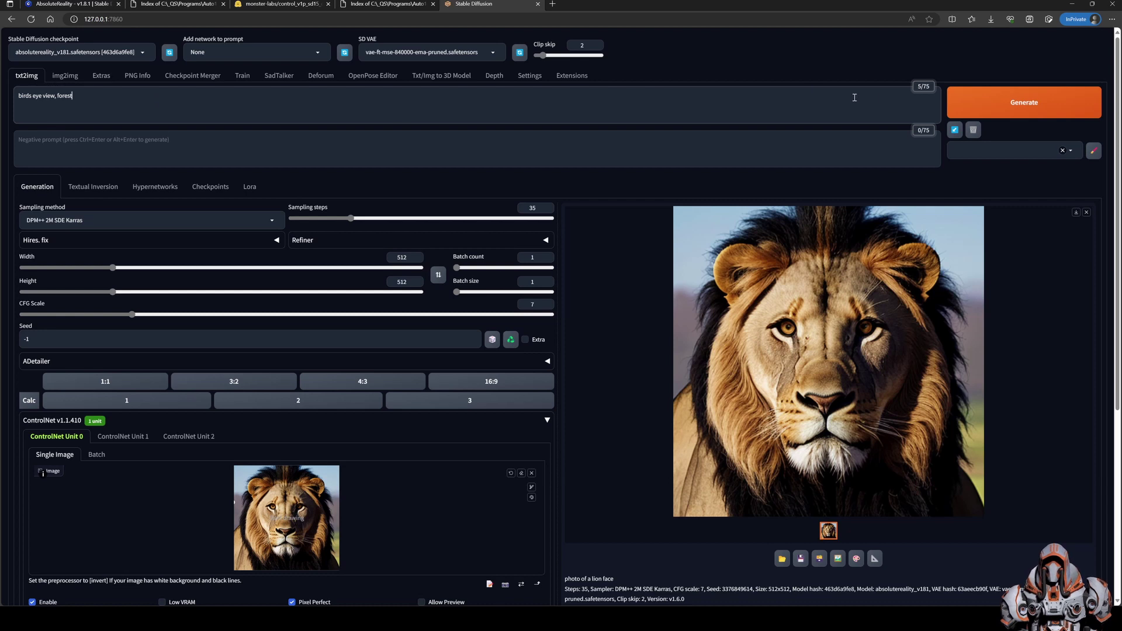
{"action": "left_click", "coordinate": [987, 106]}
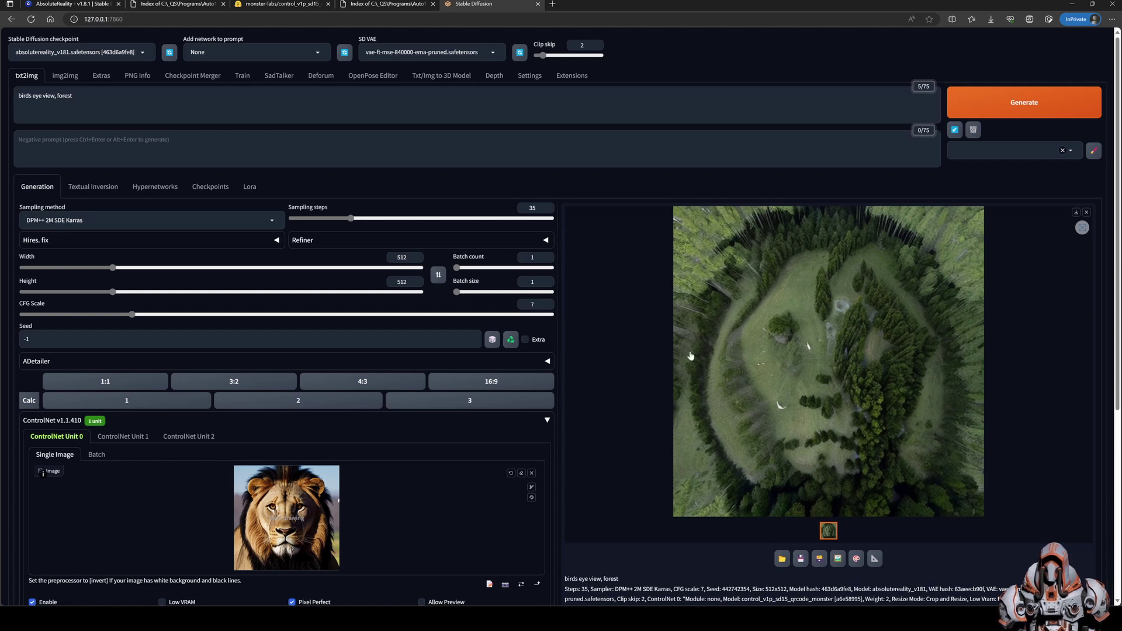
Enable Hires. fix (R-ESRGAN 4x+, 2× to 1024×1024, denoising 0.8) and regenerate the forest.
{"action": "left_click", "coordinate": [276, 240]}
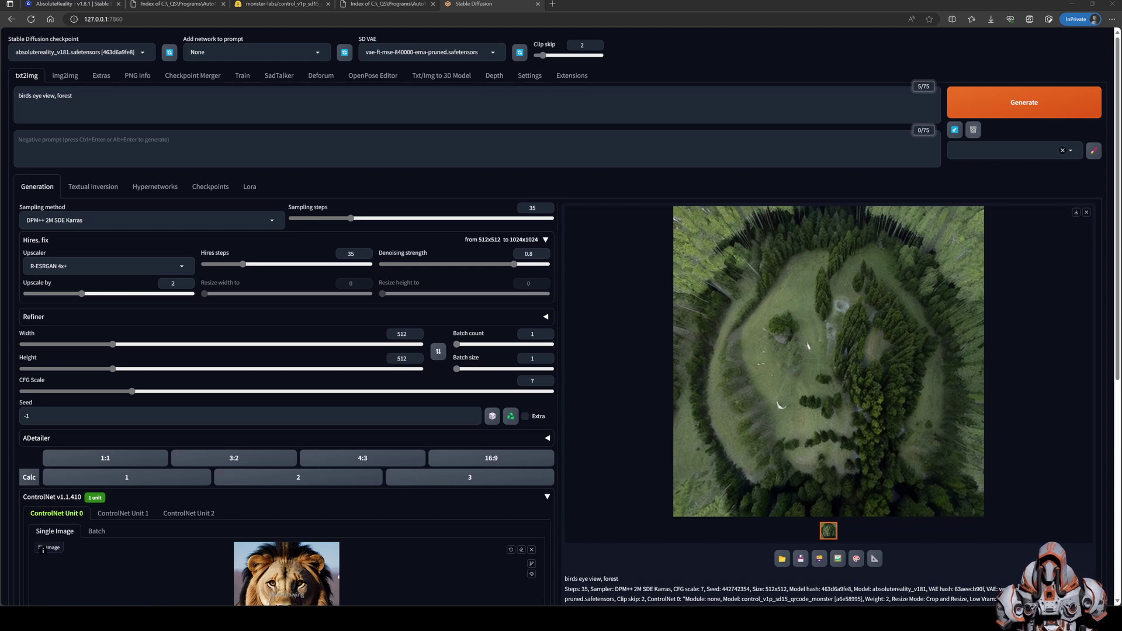
{"action": "key", "text": "ctrl+Return"}
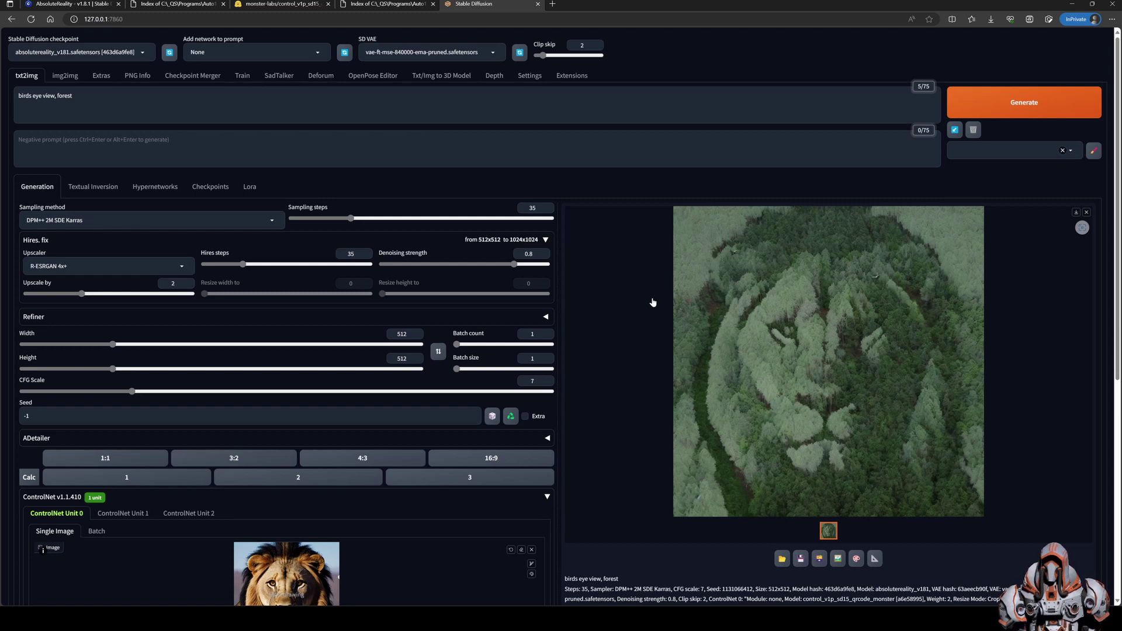
{"action": "scroll", "coordinate": [623, 282], "scroll_direction": "down", "scroll_amount": 1}
Disable ControlNet and generate an image from 'photos of a deer, full body'.
{"action": "scroll", "coordinate": [623, 282], "scroll_direction": "down", "scroll_amount": 3}
{"action": "left_click", "coordinate": [32, 419]}
{"action": "scroll", "coordinate": [92, 164], "scroll_direction": "up", "scroll_amount": 4}
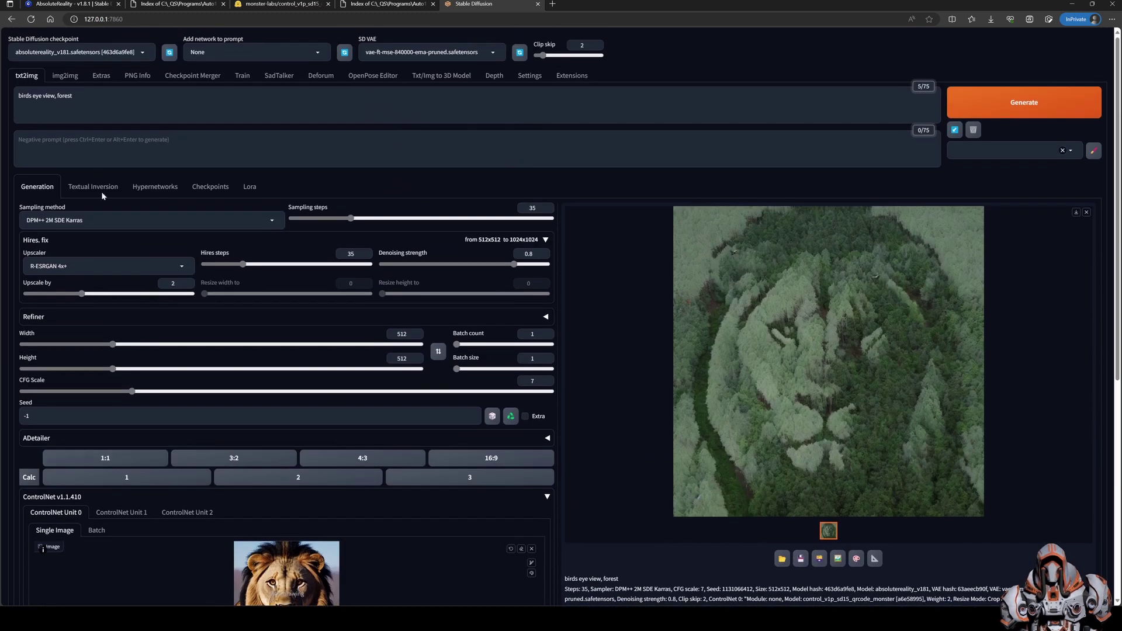
{"action": "left_click", "coordinate": [94, 97]}
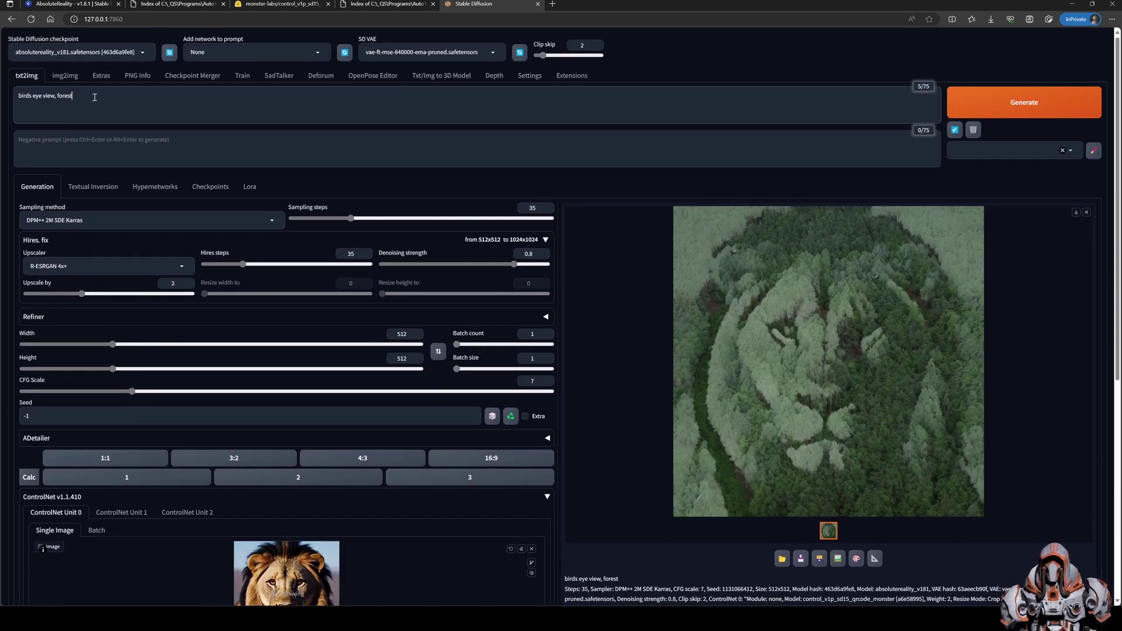
{"action": "key", "text": "ctrl+a"}
{"action": "key", "text": "ctrl+c"}
{"action": "type", "text": "photos of a deer, full body"}
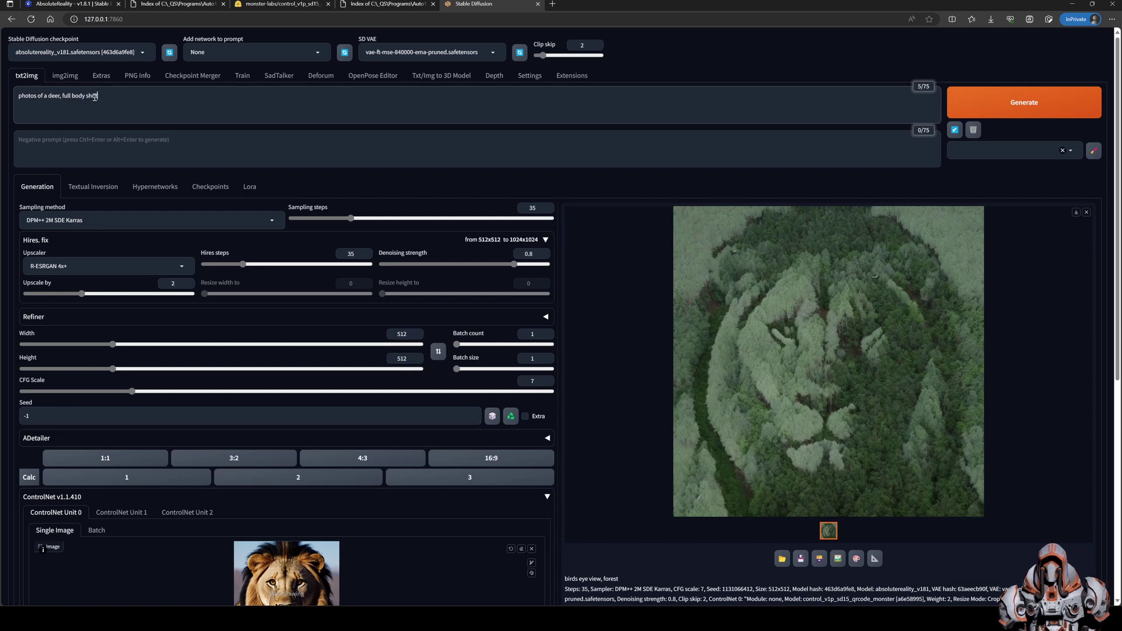
{"action": "left_click", "coordinate": [950, 103]}
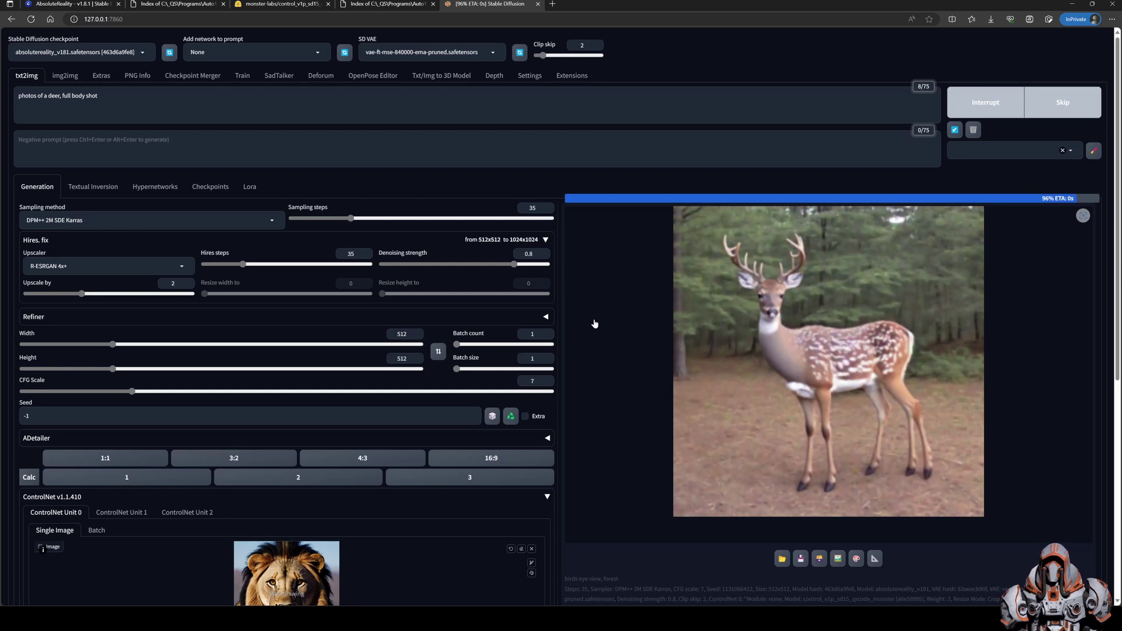
Load the deer photo into ControlNet Unit 0 in place of the lion and re-enable it.
{"action": "scroll", "coordinate": [594, 323], "scroll_direction": "down", "scroll_amount": 3}
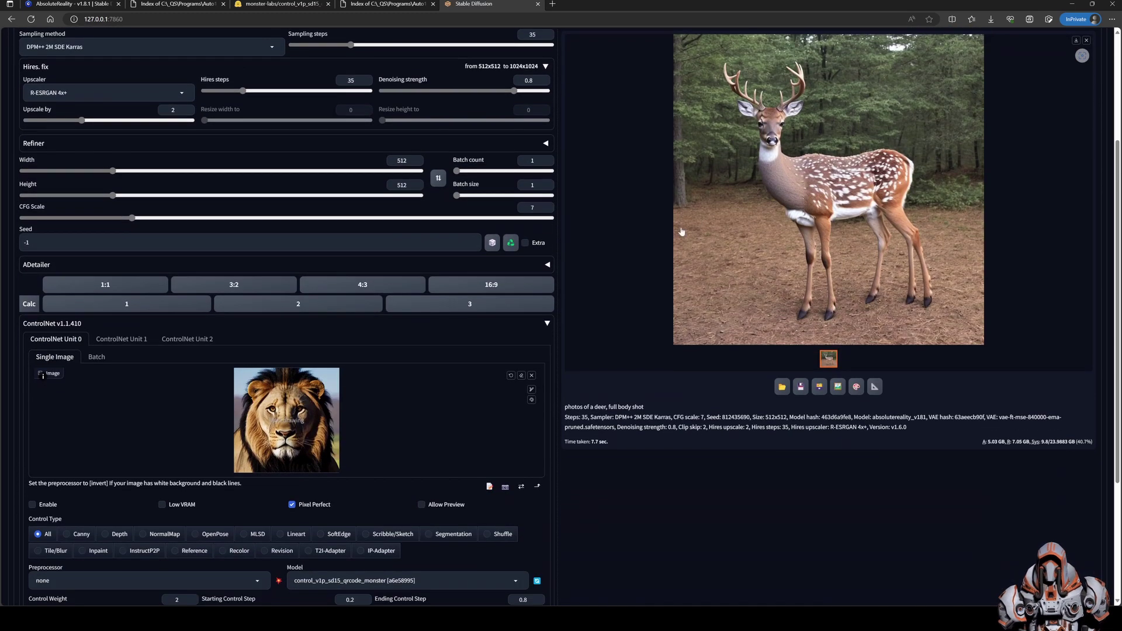
{"action": "left_click_drag", "start_coordinate": [806, 172], "coordinate": [294, 406]}
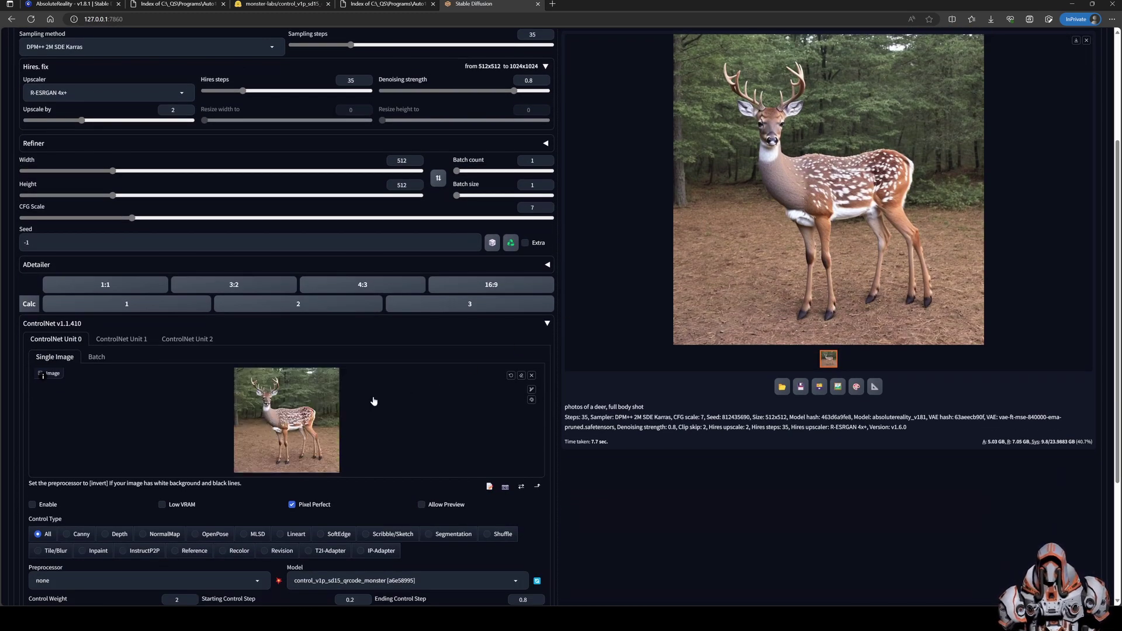
{"action": "left_click", "coordinate": [42, 505]}
{"action": "scroll", "coordinate": [273, 496], "scroll_direction": "down", "scroll_amount": 2}
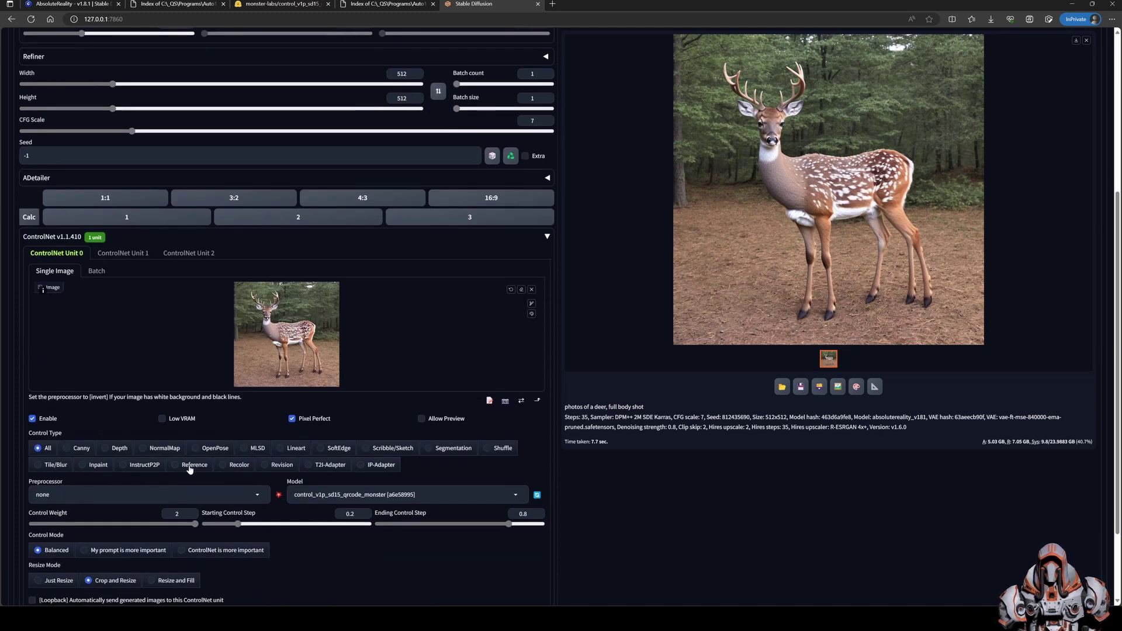
{"action": "scroll", "coordinate": [378, 430], "scroll_direction": "up", "scroll_amount": 5}
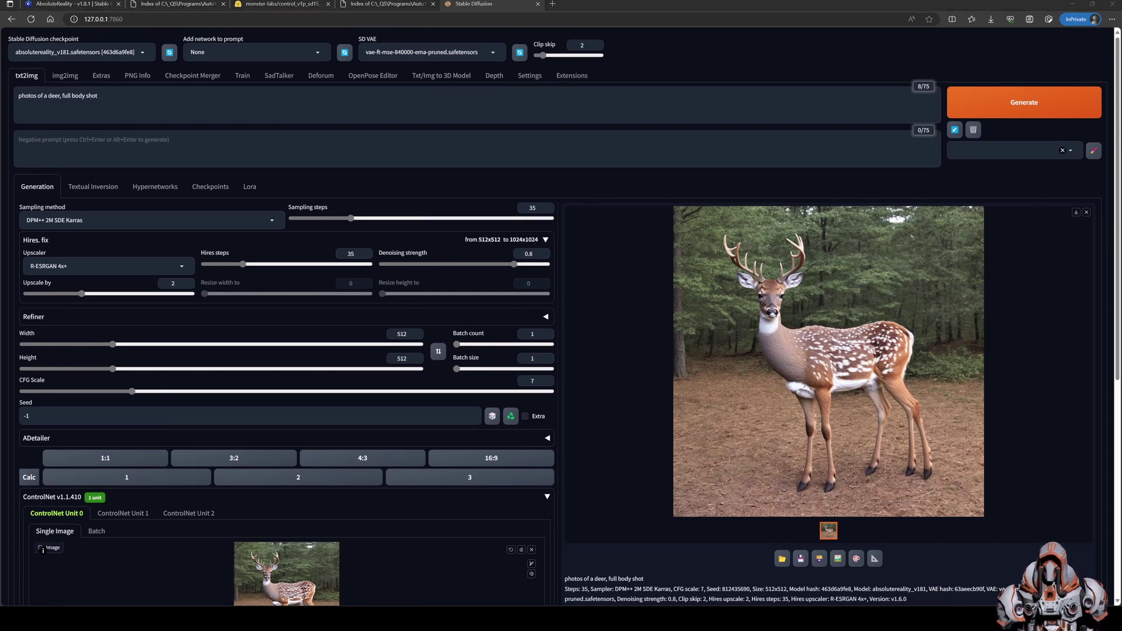
Generate two deer-outlined aerial forest versions from the prompt 'birds eye view, forest'.
{"action": "left_click", "coordinate": [132, 99]}
{"action": "key", "text": "ctrl+a"}
{"action": "key", "text": "ctrl+v"}
{"action": "key", "text": "ctrl+Return"}
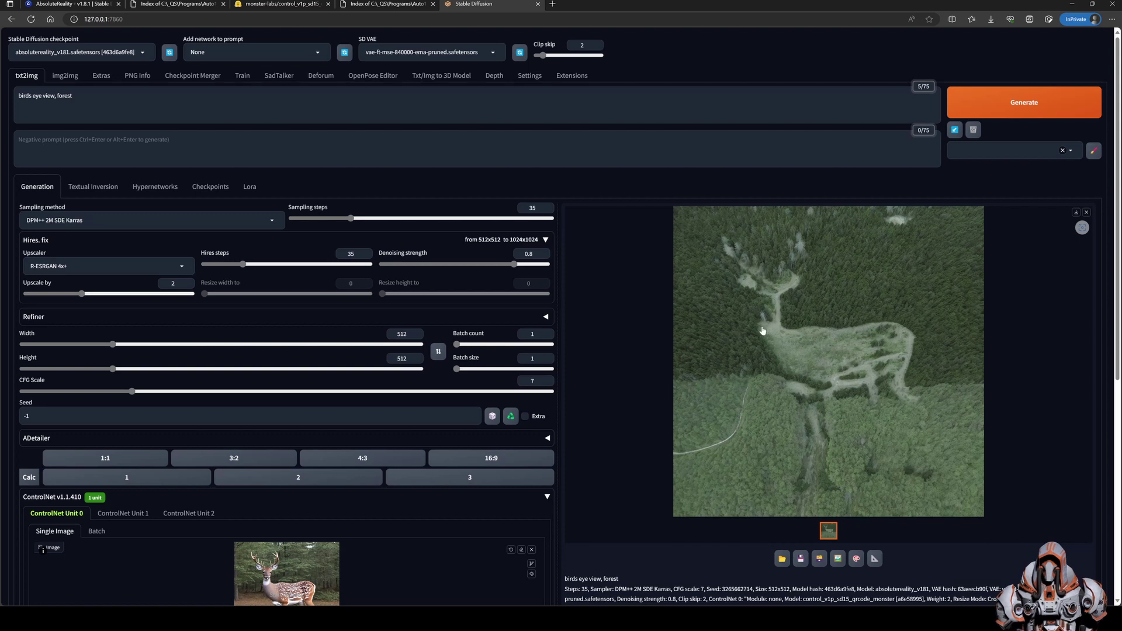
{"action": "left_click", "coordinate": [956, 116]}
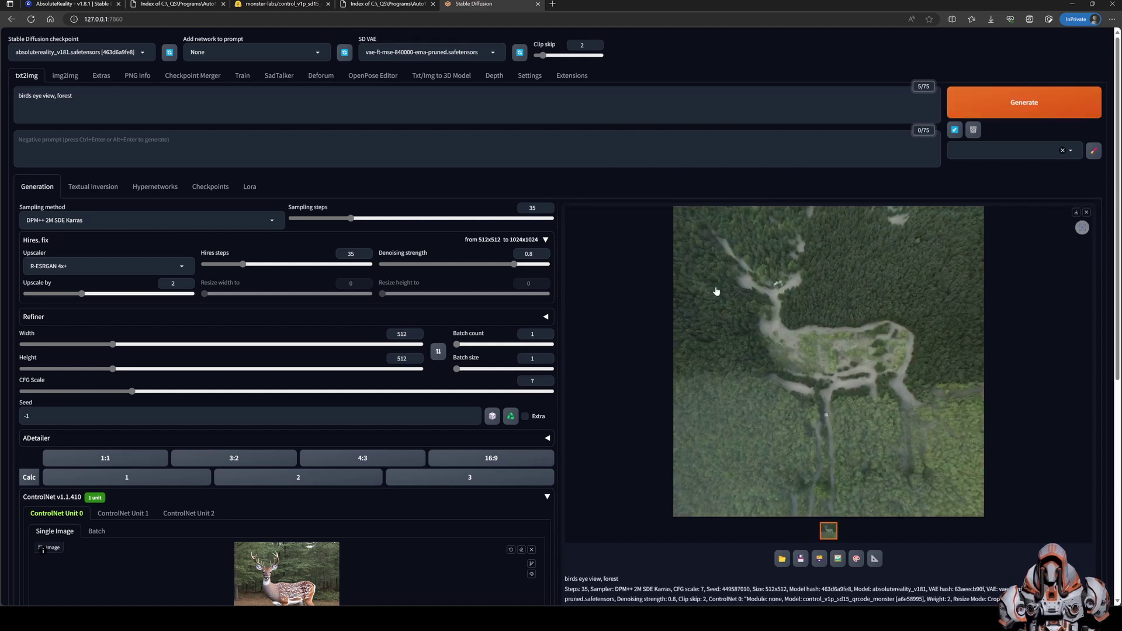
{"action": "scroll", "coordinate": [363, 389], "scroll_direction": "down", "scroll_amount": 5}
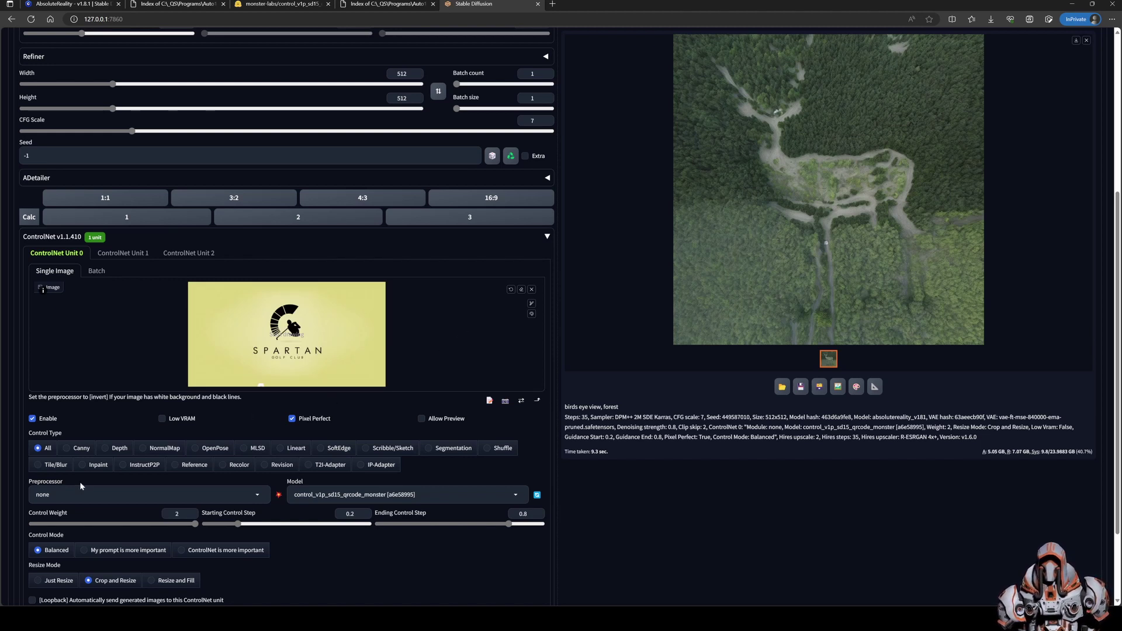
Set the Spartan logo's ControlNet preprocessor to 'invert (from white bg & black line)'.
{"action": "left_click", "coordinate": [257, 495]}
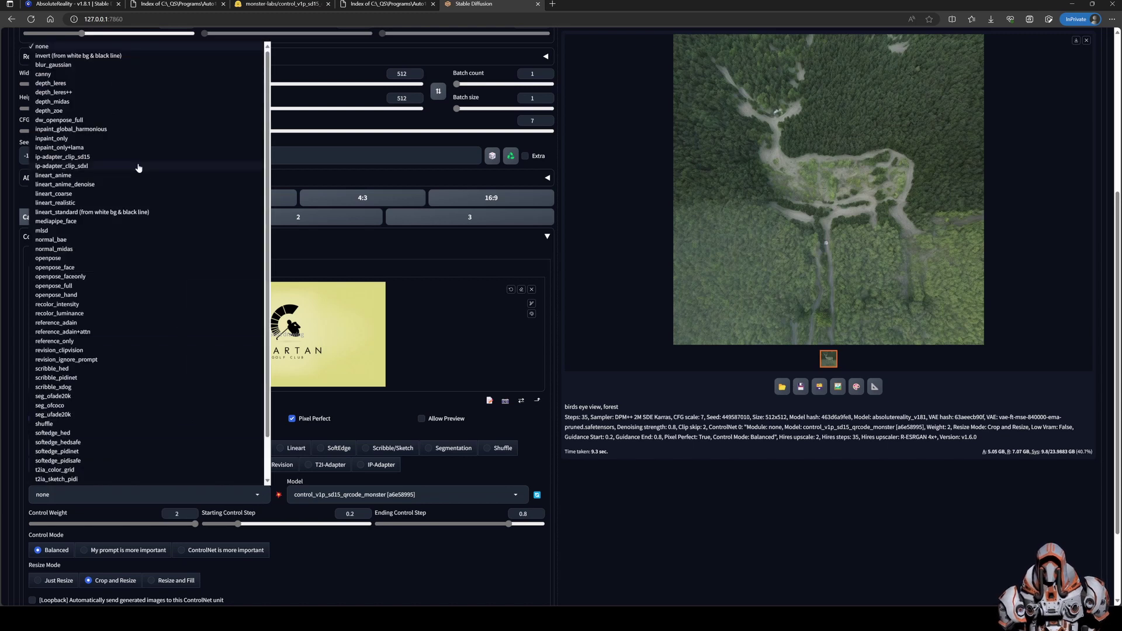
{"action": "left_click", "coordinate": [95, 56]}
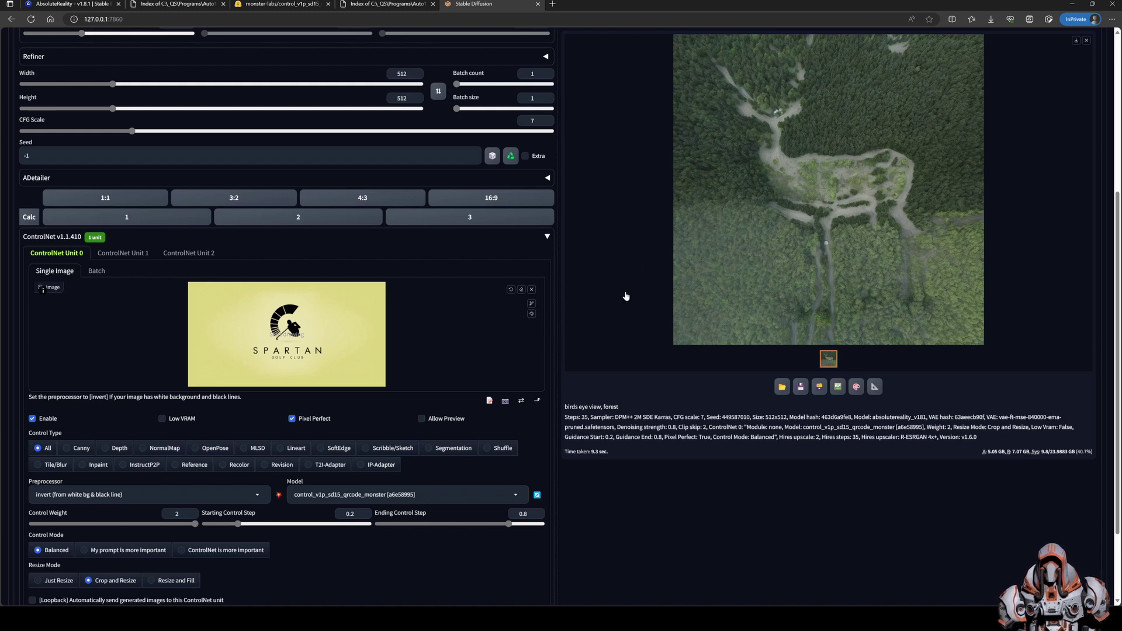
{"action": "scroll", "coordinate": [629, 291], "scroll_direction": "up", "scroll_amount": 3}
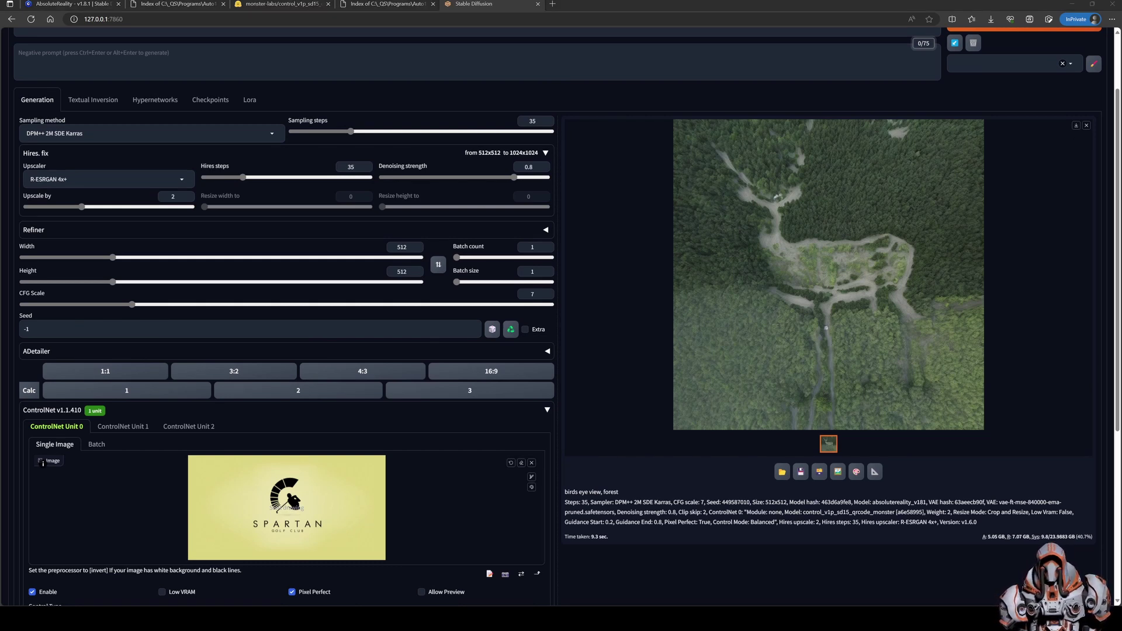
{"action": "scroll", "coordinate": [156, 106], "scroll_direction": "up", "scroll_amount": 2}
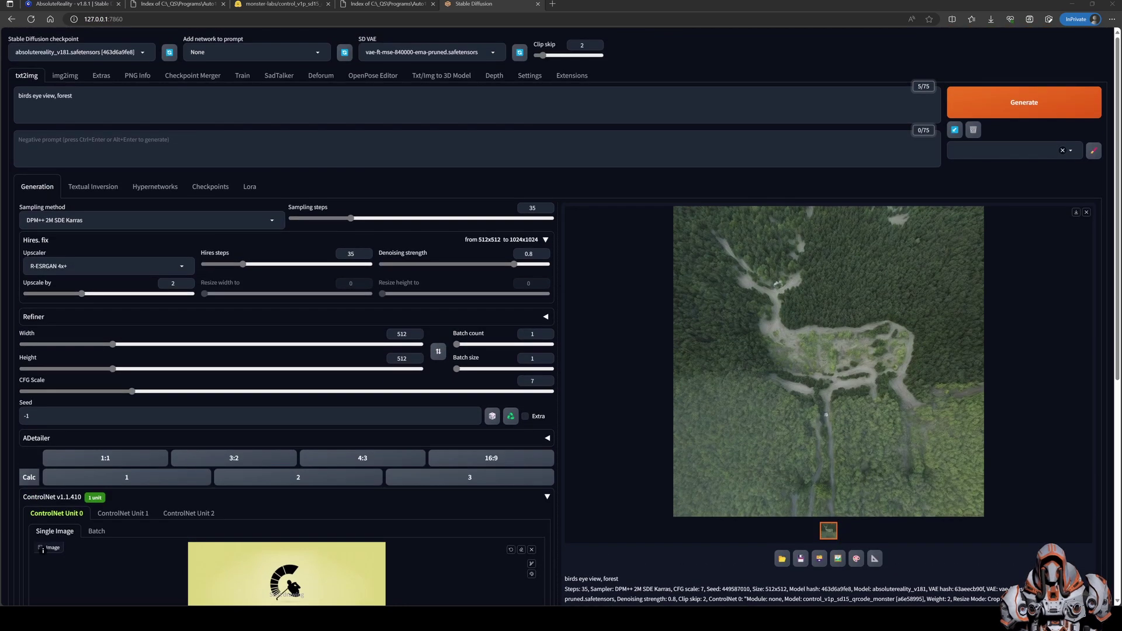
Generate two logo-shaped garden images from 'landscape, plants, photorealistic'.
{"action": "triple_click", "coordinate": [156, 106]}
{"action": "type", "text": "landscape, plants, photorealistic"}
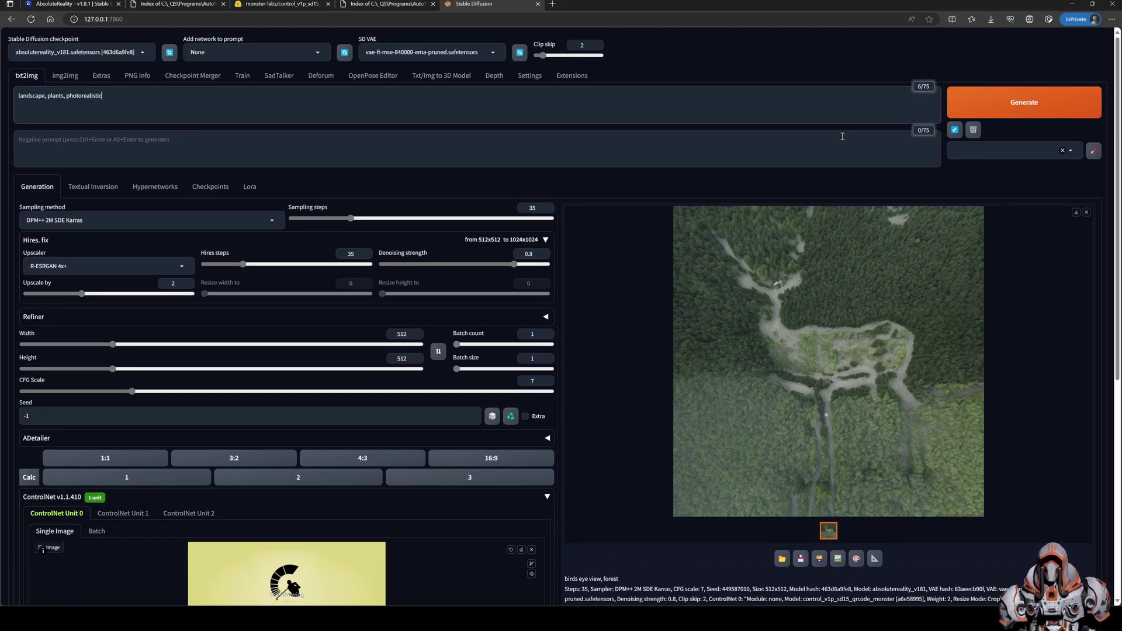
{"action": "left_click", "coordinate": [993, 104]}
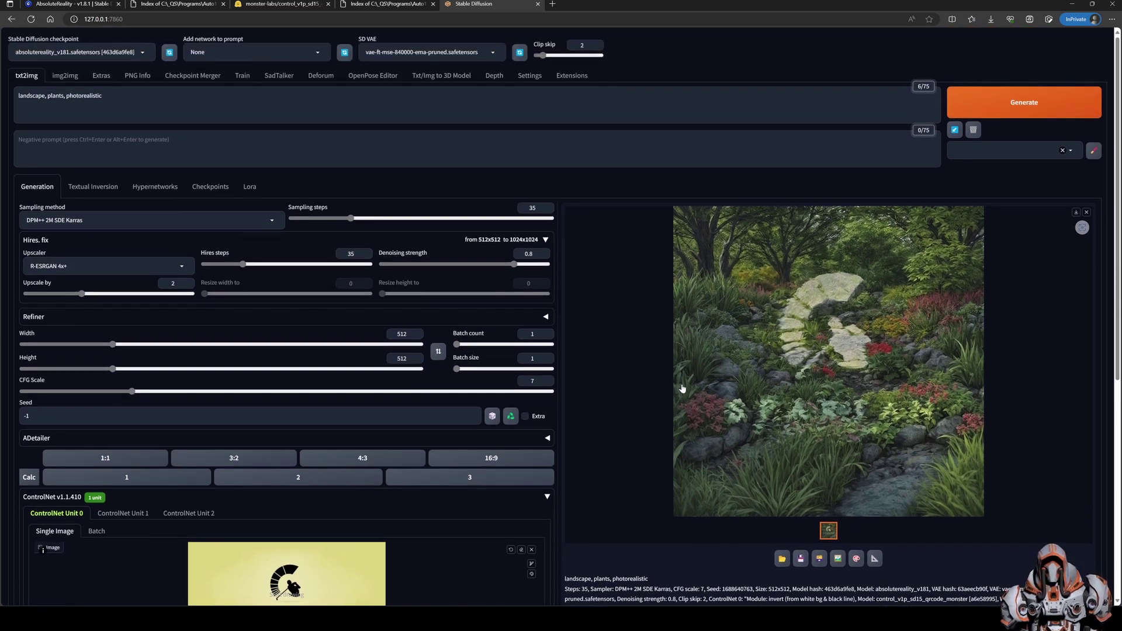
{"action": "left_click", "coordinate": [952, 114]}
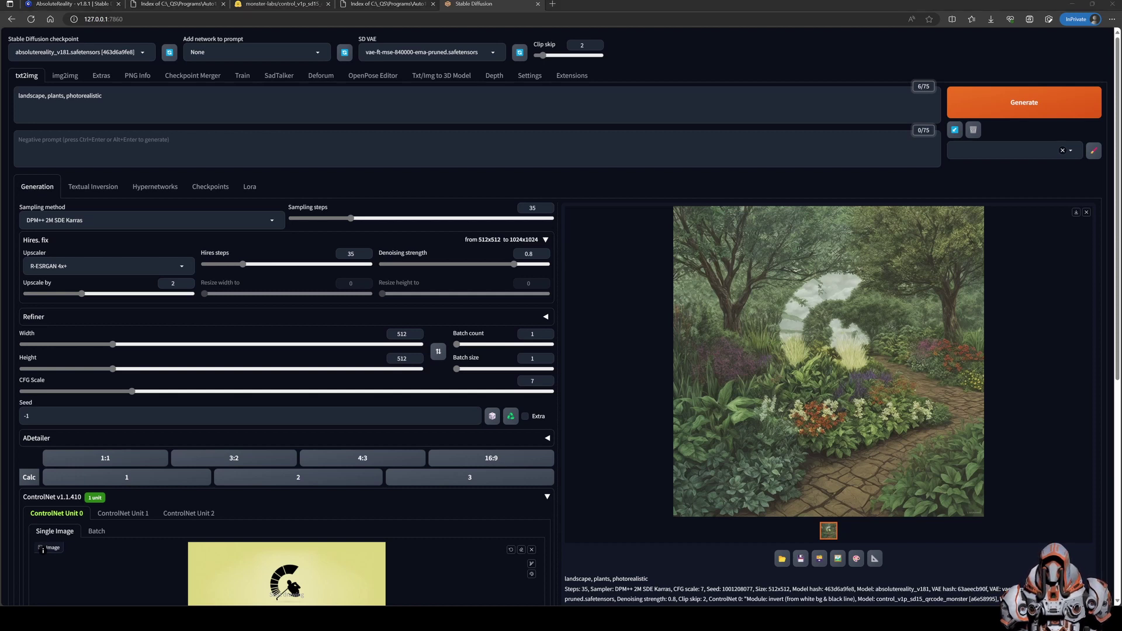
Swap the control image for the SHIFT logo and generate a garden spelling SHIFT in stones.
{"action": "key", "text": "ctrl+v"}
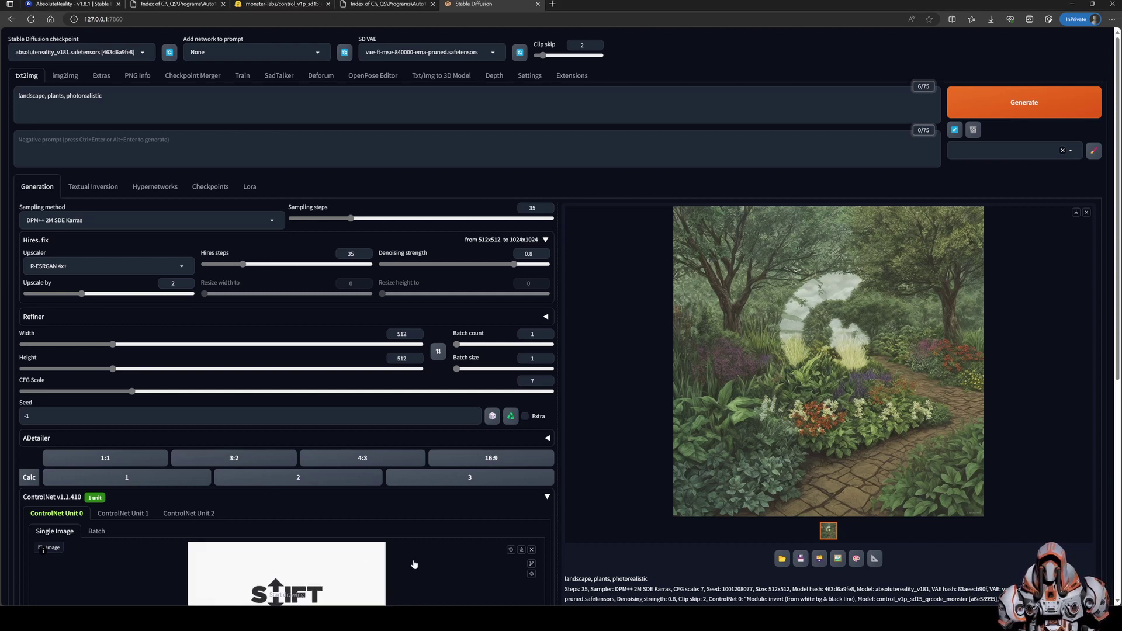
{"action": "scroll", "coordinate": [414, 564], "scroll_direction": "down", "scroll_amount": 2}
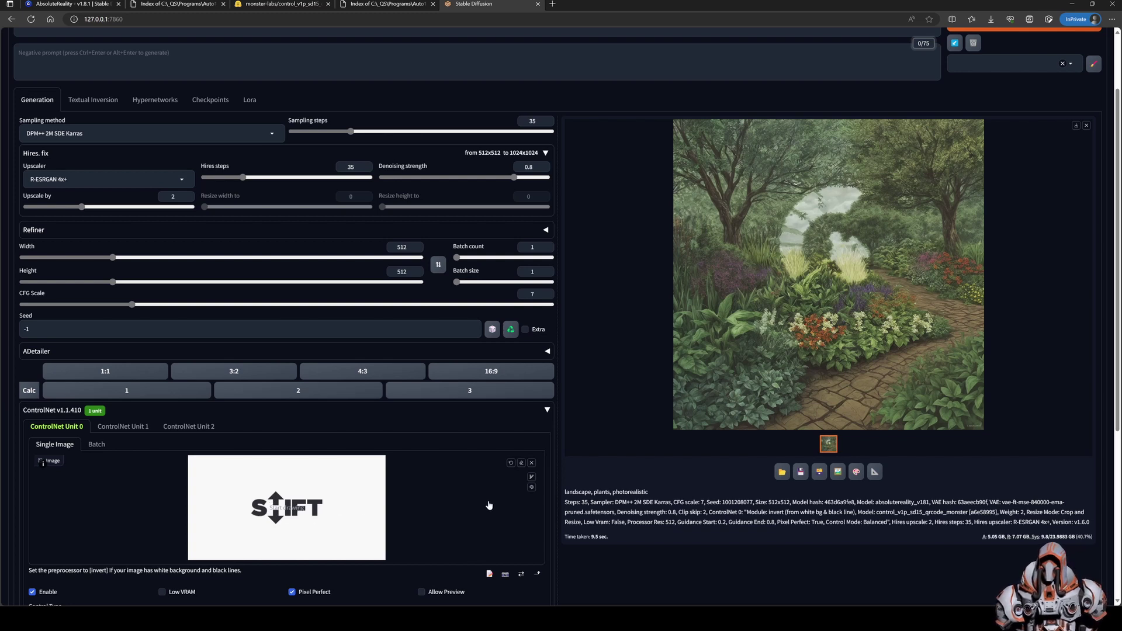
{"action": "scroll", "coordinate": [600, 446], "scroll_direction": "up", "scroll_amount": 2}
{"action": "key", "text": "ctrl+Return"}
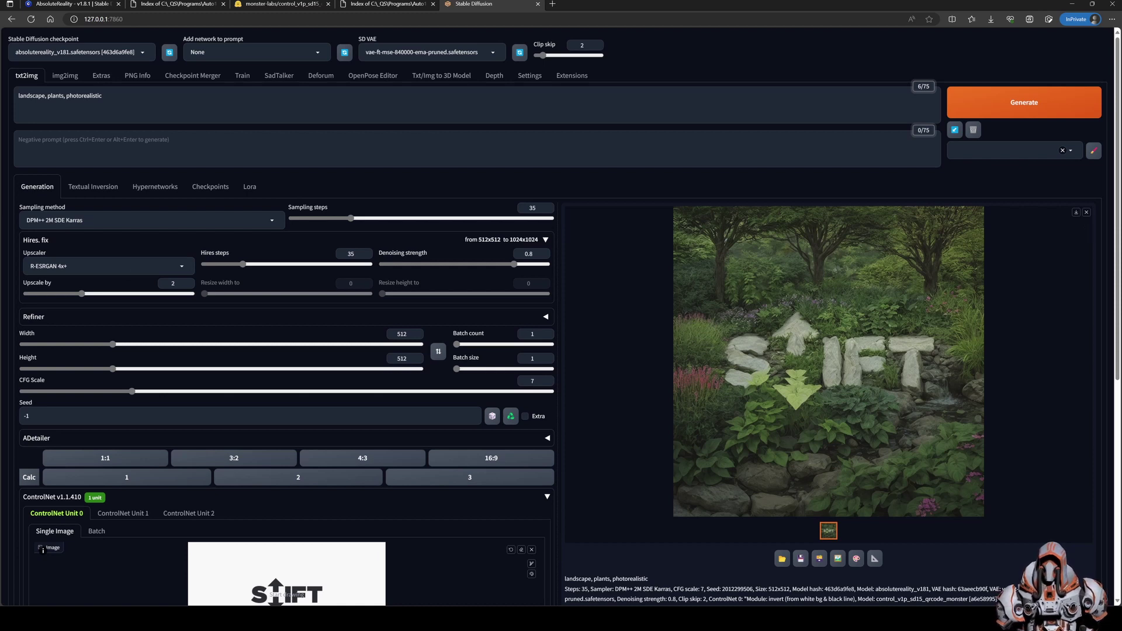
Paste the Mister Cutts barber logo as the ControlNet image and generate the foliage garden.
{"action": "key", "text": "ctrl+v"}
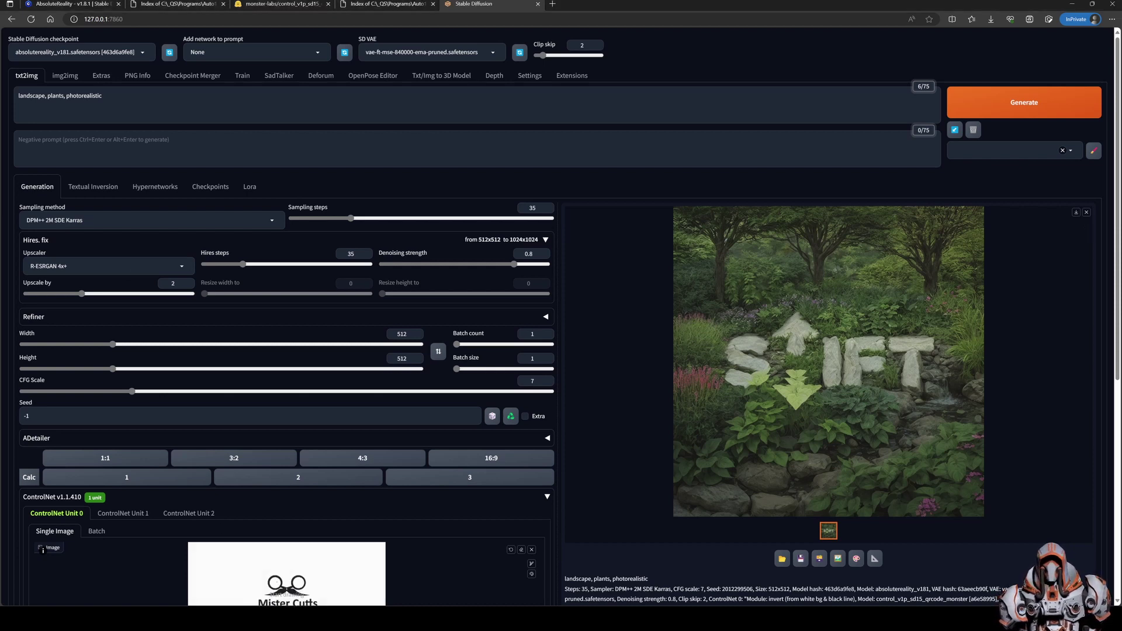
{"action": "scroll", "coordinate": [443, 569], "scroll_direction": "down", "scroll_amount": 2}
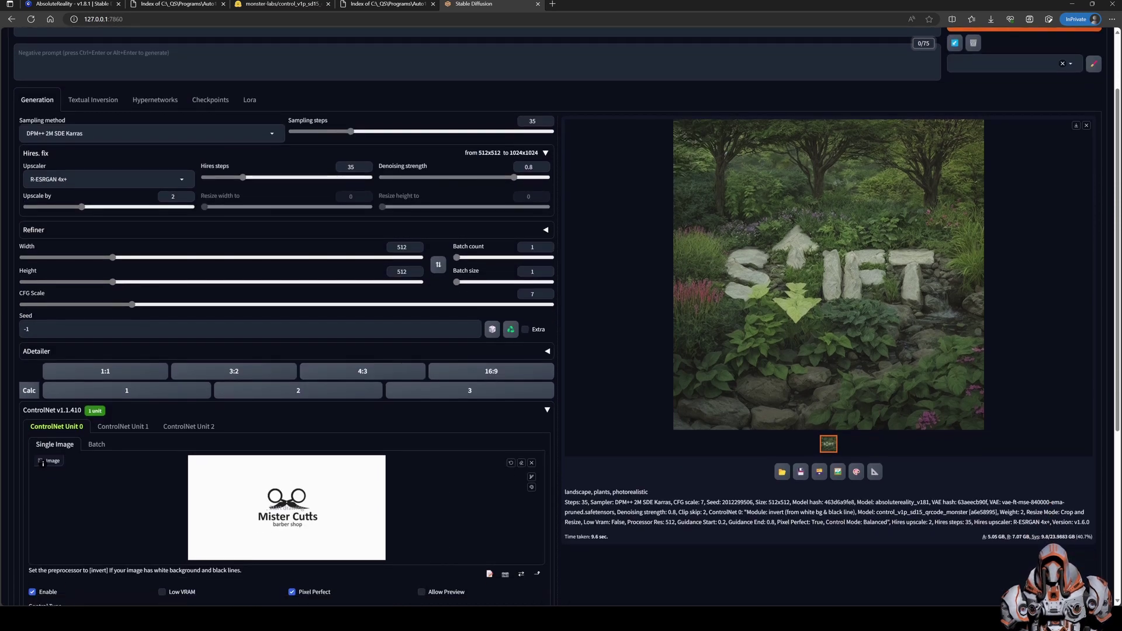
{"action": "scroll", "coordinate": [930, 115], "scroll_direction": "up", "scroll_amount": 2}
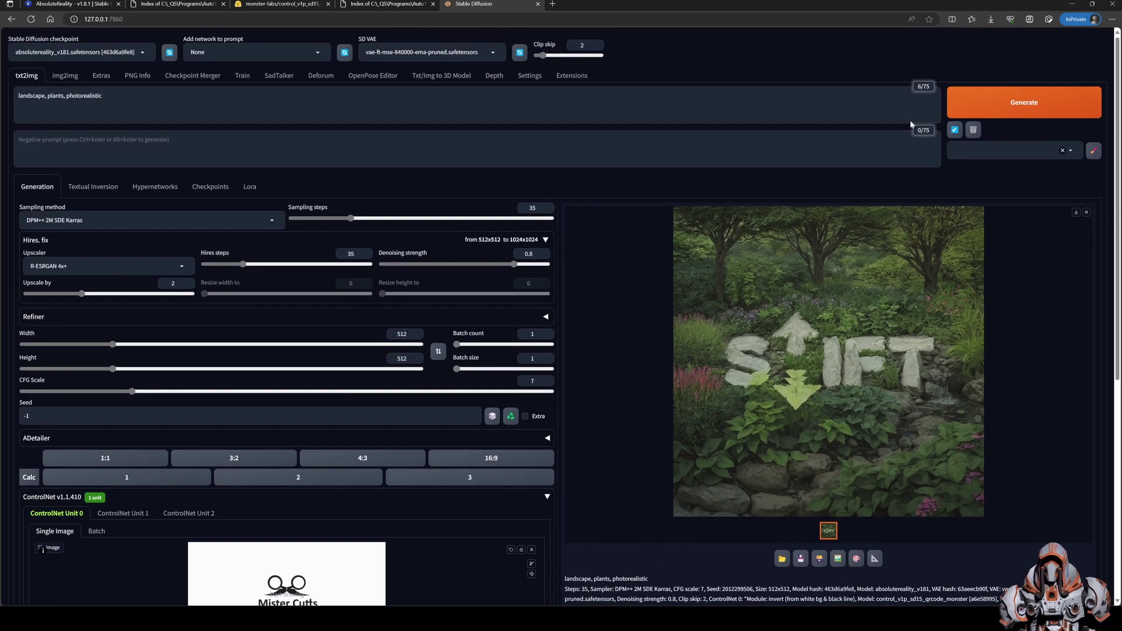
{"action": "left_click", "coordinate": [990, 100]}
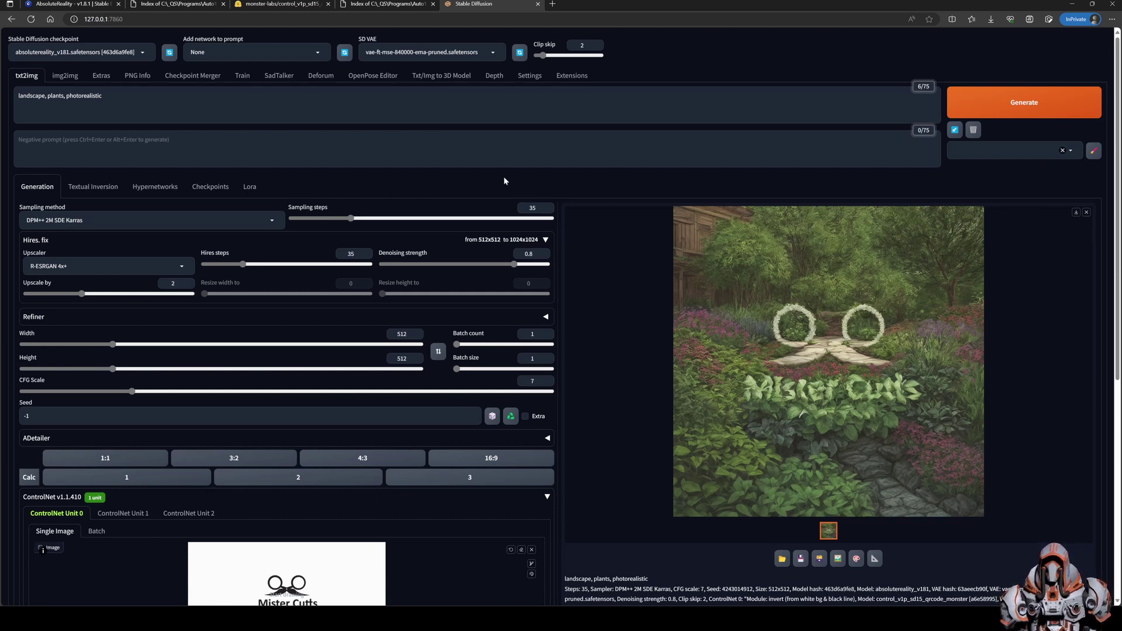
{"action": "scroll", "coordinate": [505, 180], "scroll_direction": "down", "scroll_amount": 2}
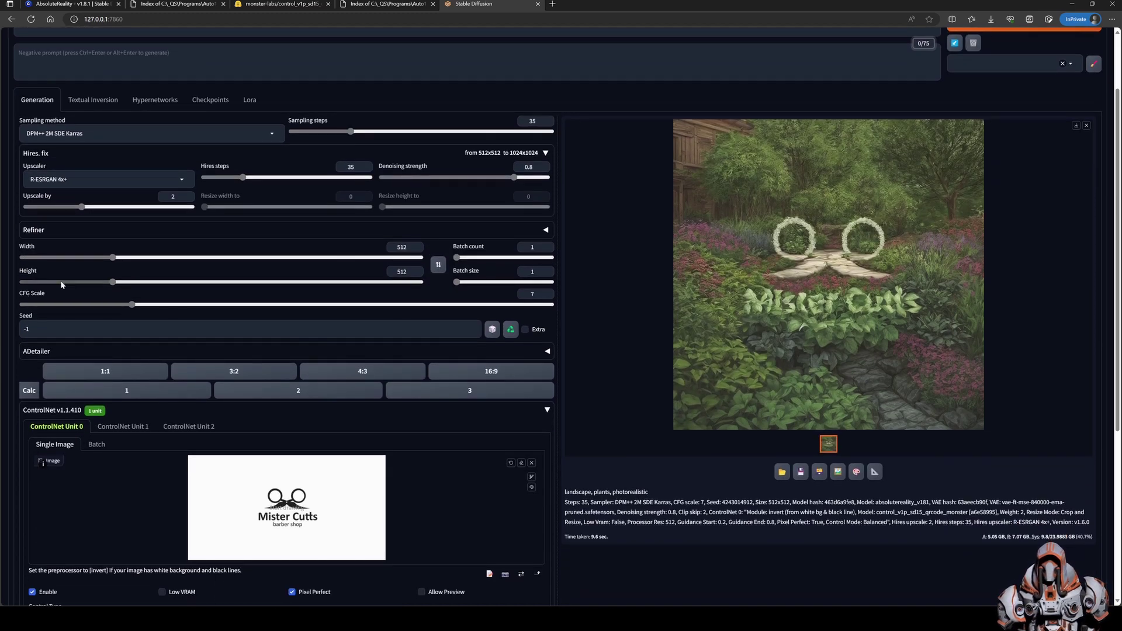
Load the spiral grid image into ControlNet and enable Allow Preview to show its inverted version.
{"action": "left_click_drag", "start_coordinate": [242, 523], "coordinate": [302, 520]}
{"action": "scroll", "coordinate": [567, 479], "scroll_direction": "down", "scroll_amount": 1}
{"action": "scroll", "coordinate": [566, 478], "scroll_direction": "down", "scroll_amount": 3}
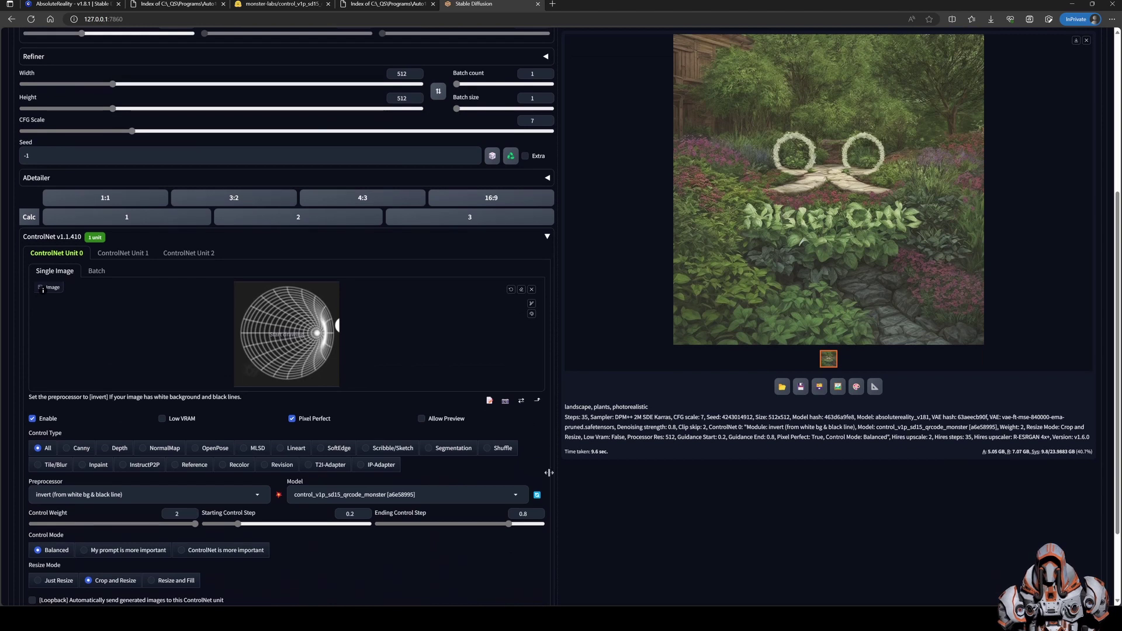
{"action": "left_click", "coordinate": [421, 419]}
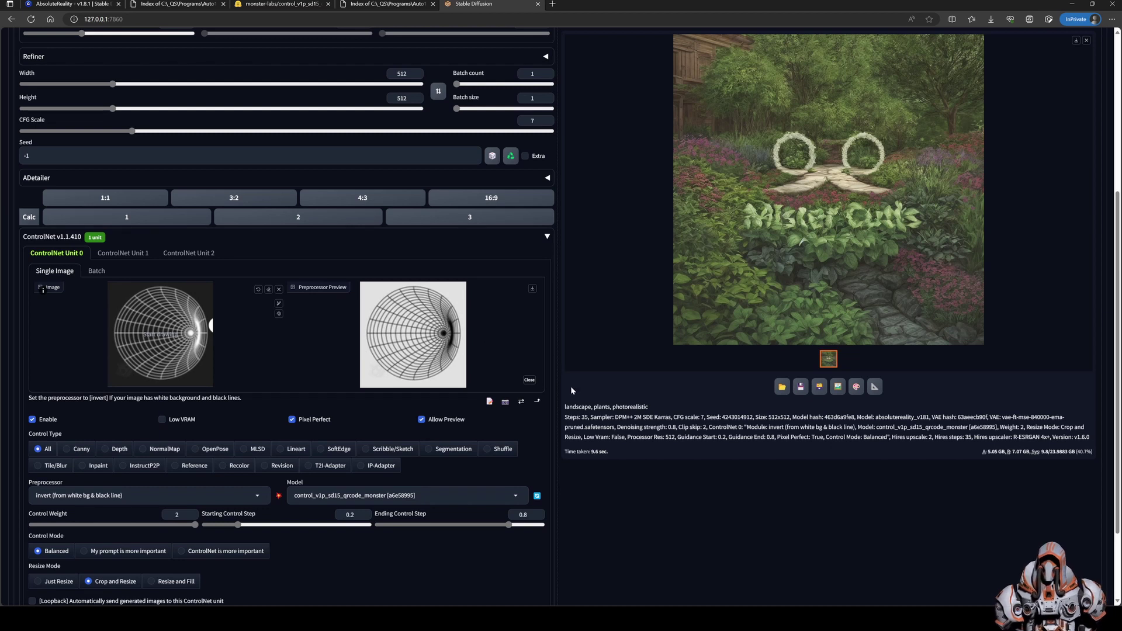
{"action": "scroll", "coordinate": [570, 386], "scroll_direction": "up", "scroll_amount": 5}
Replace the prompt with 'city street at night' and generate the spiral tunnel image.
{"action": "left_click", "coordinate": [182, 99]}
{"action": "key", "text": "ctrl+a"}
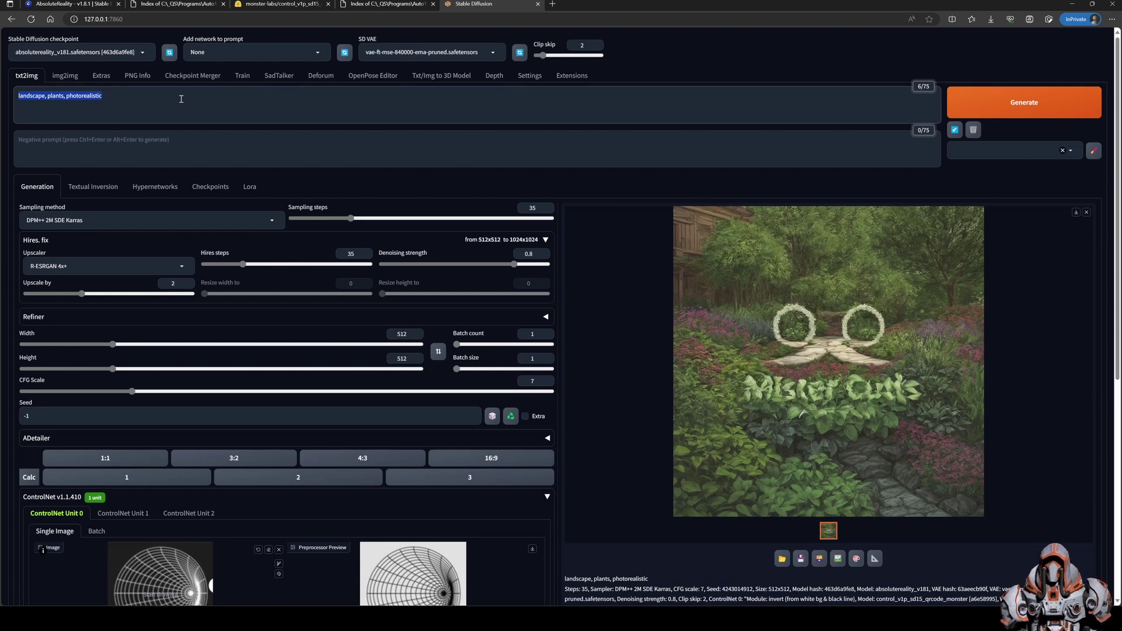
{"action": "type", "text": "city street"}
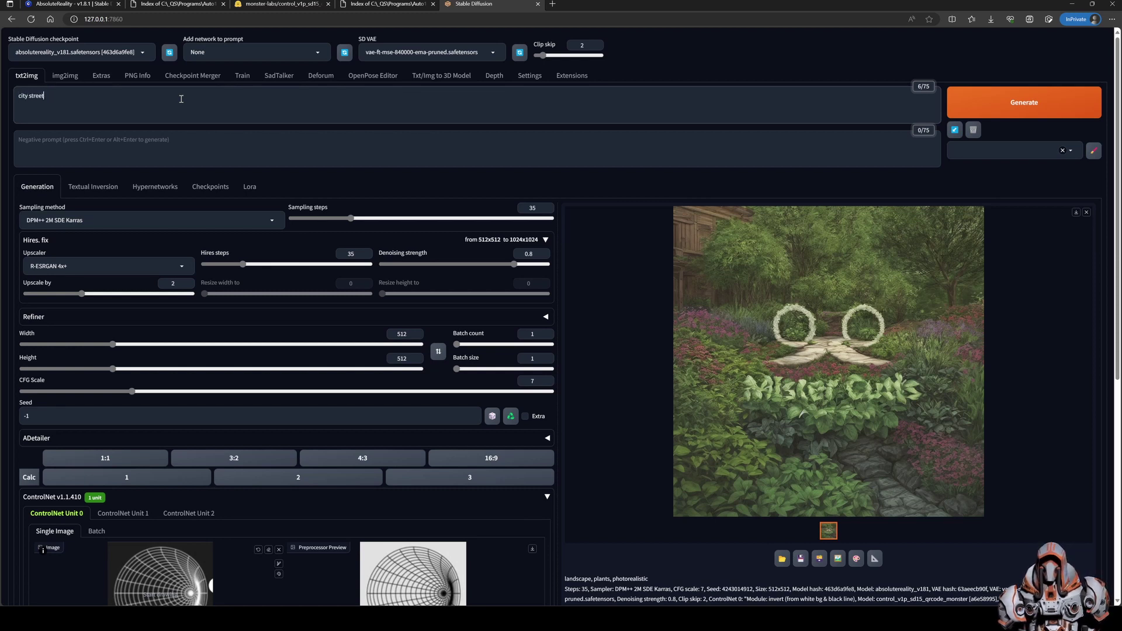
{"action": "type", "text": " at night"}
{"action": "key", "text": "ctrl+Return"}
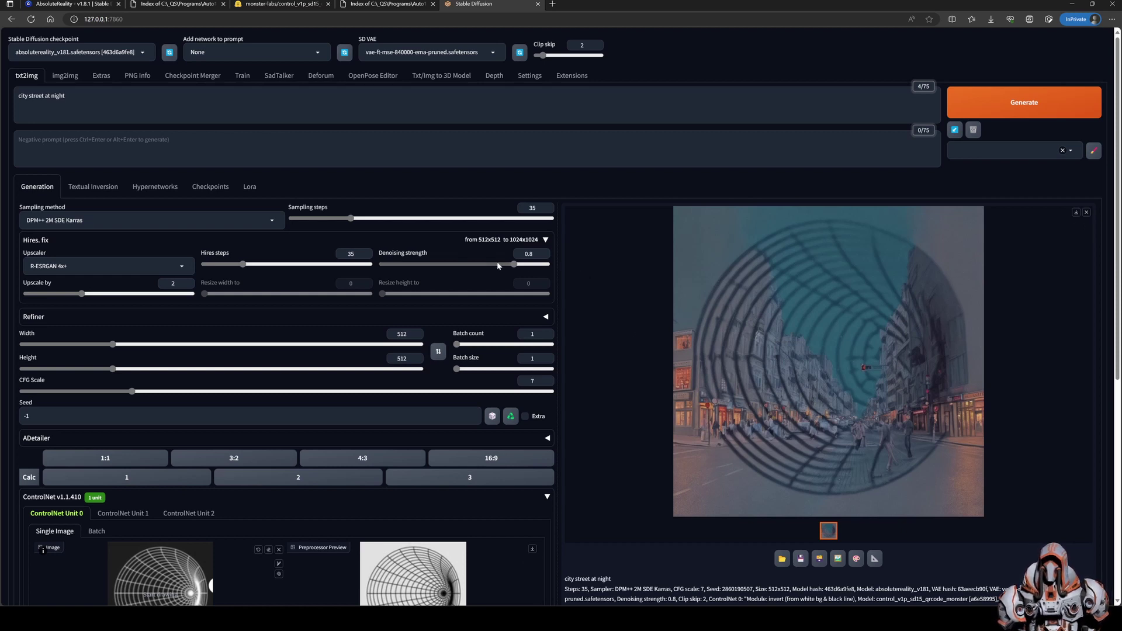
Lower the Hires.fix denoising strength to 0.65 and regenerate the night street image.
{"action": "left_click_drag", "start_coordinate": [514, 264], "coordinate": [489, 266]}
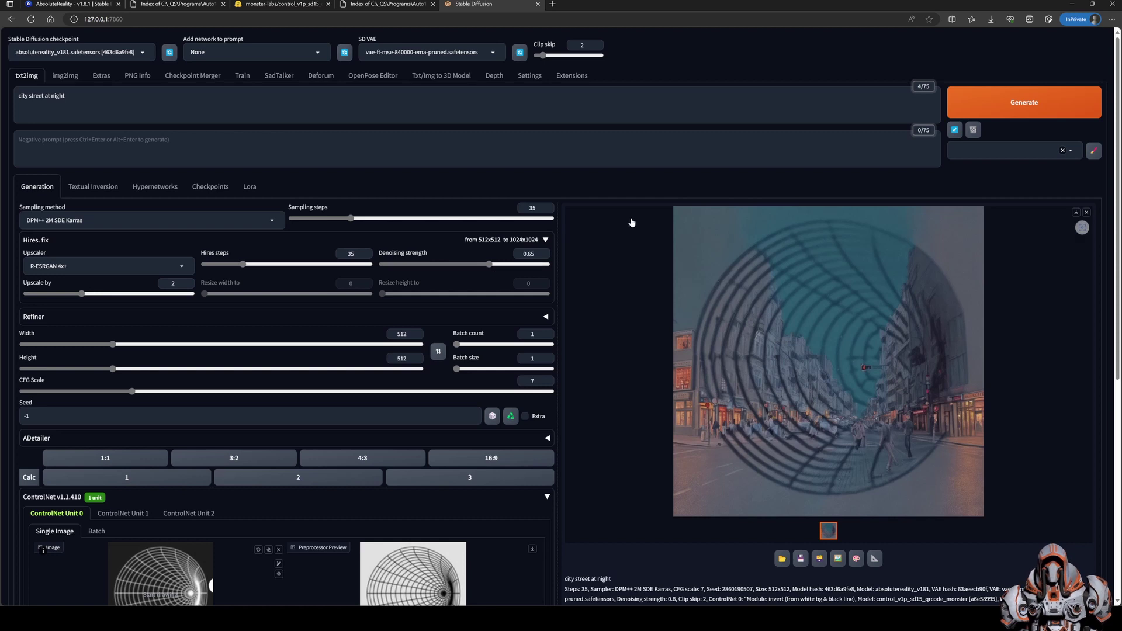
{"action": "key", "text": "ctrl+Return"}
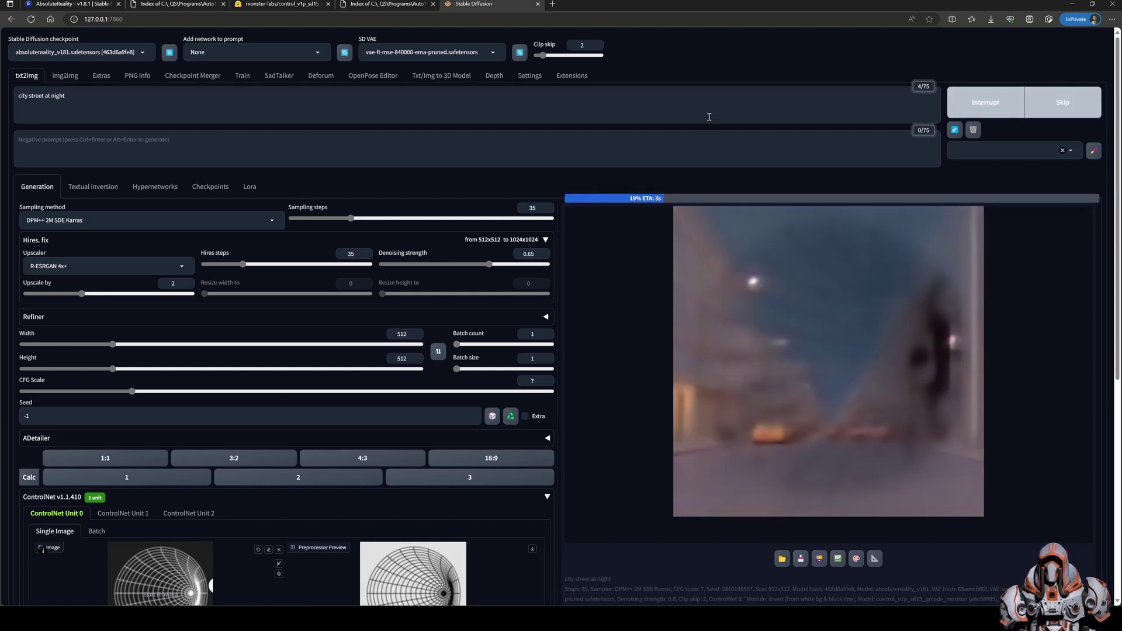